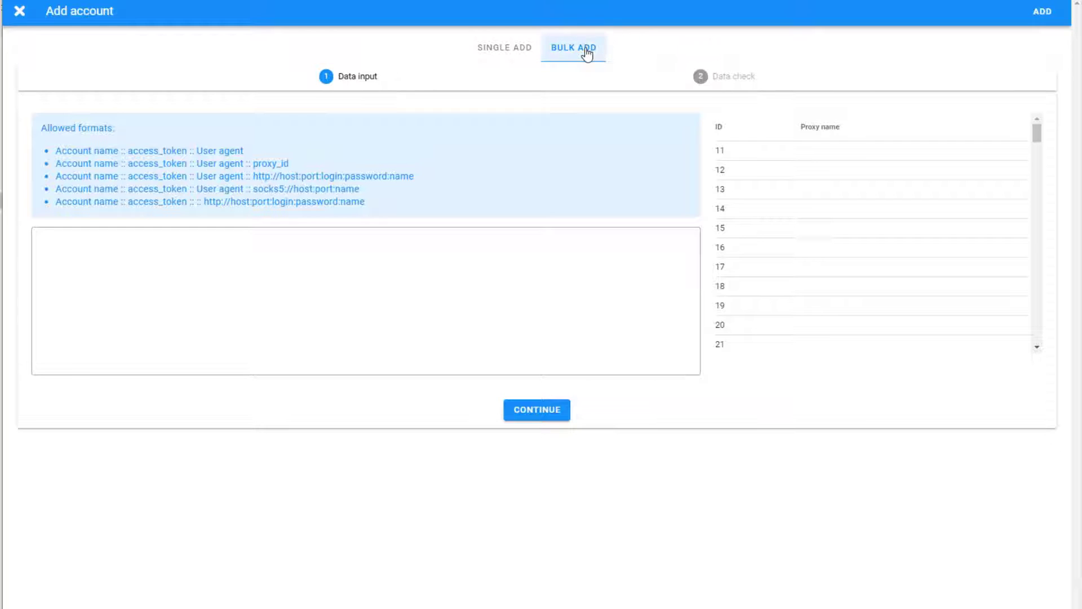
Step: Paste the prepared list of account names, access tokens, user agents and proxies for bulk adding, and proceed to the data check
left_click(338, 295)
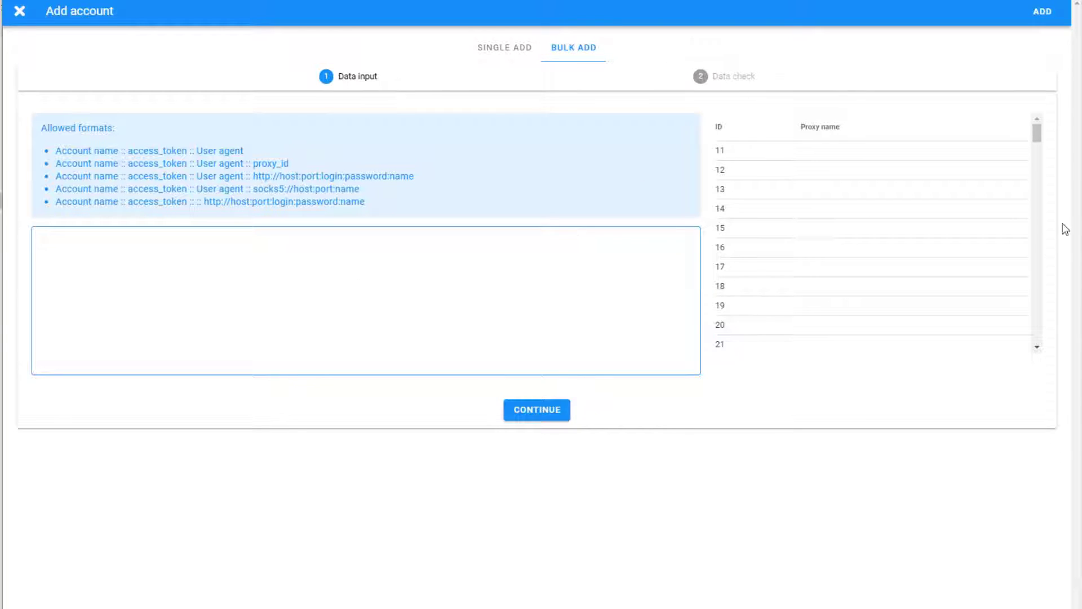
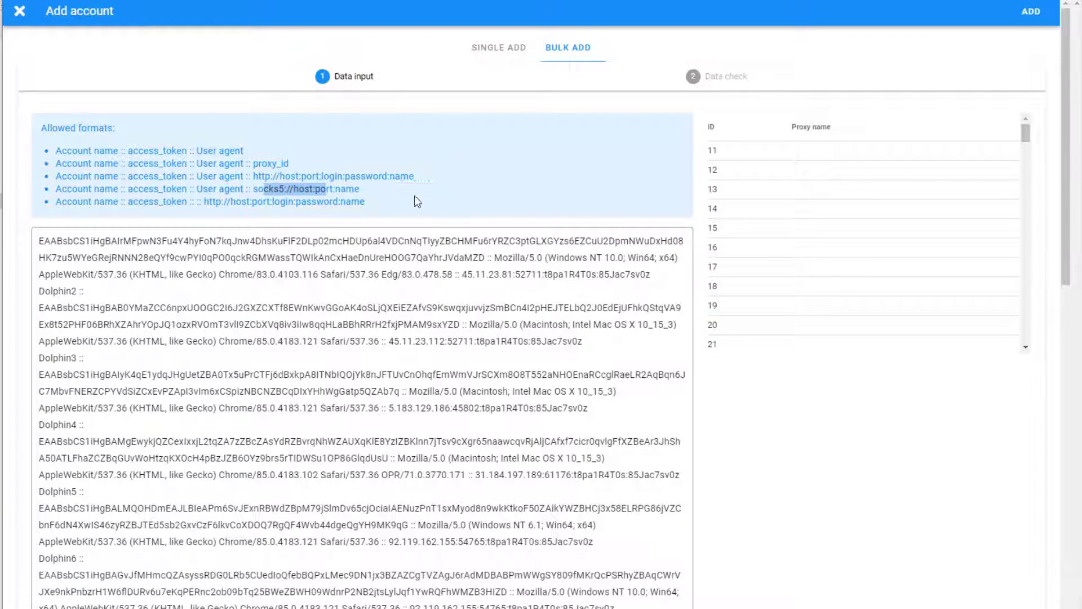
left_click(739, 82)
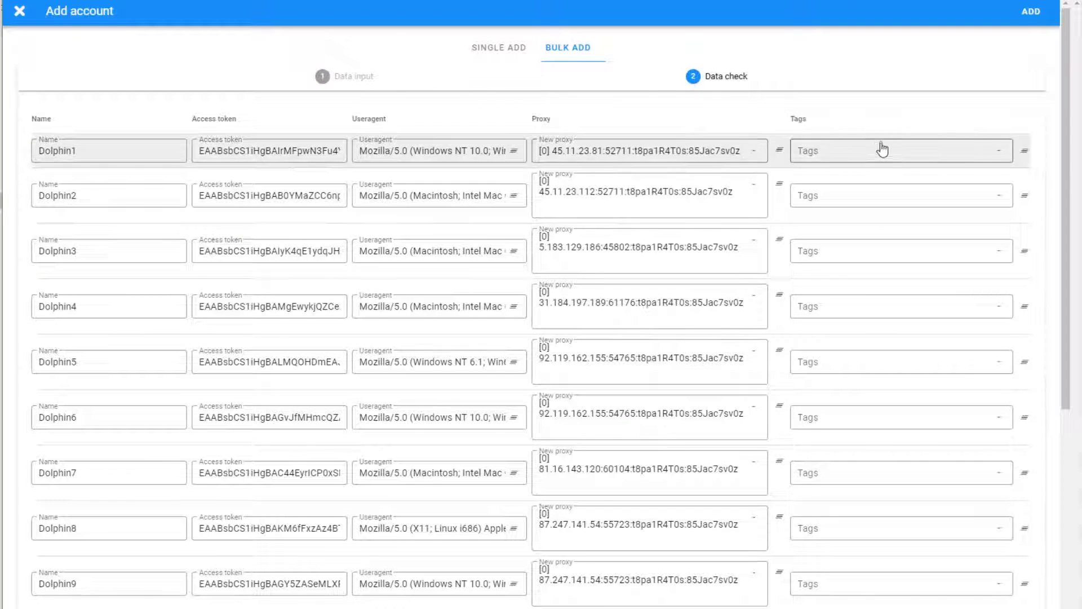
Step: Tag the first account "Tutorial", apply that tag to every account in the list, and add the accounts
left_click(870, 152)
type("Tut")
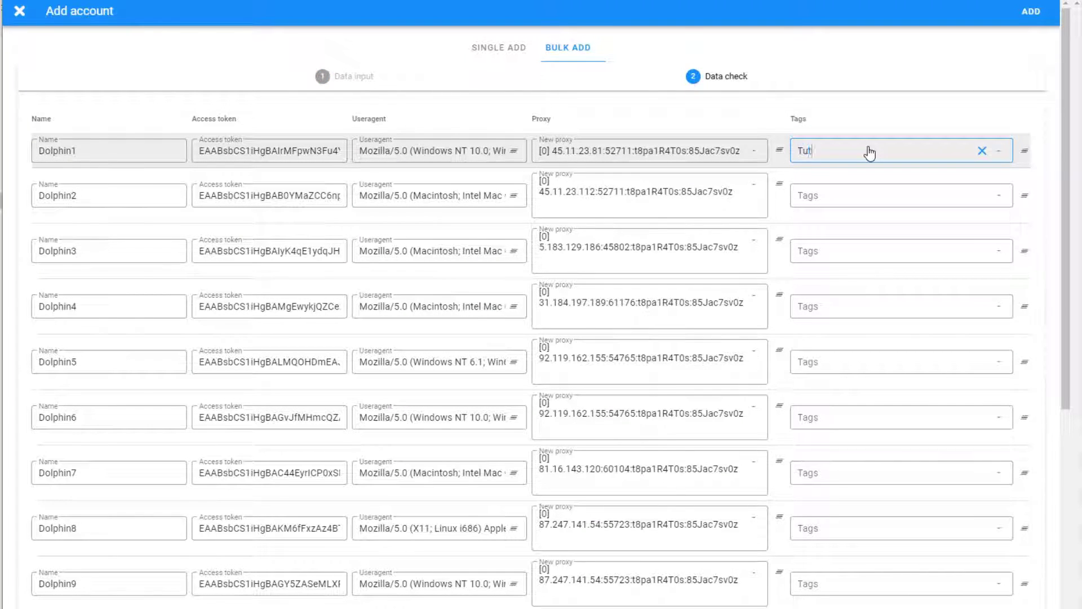
type("orial")
key("Return")
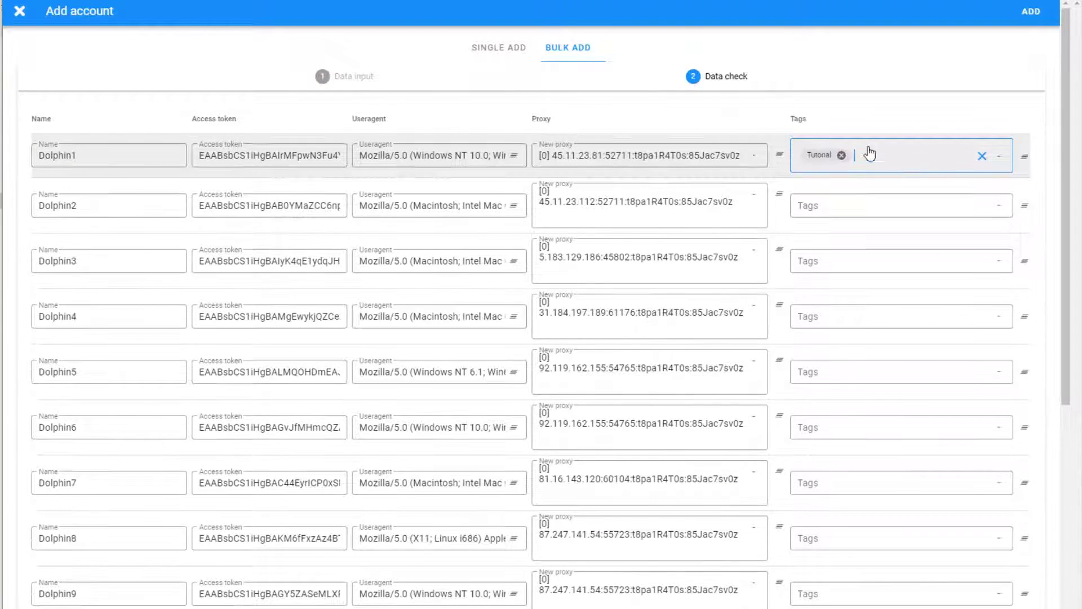
left_click(1025, 158)
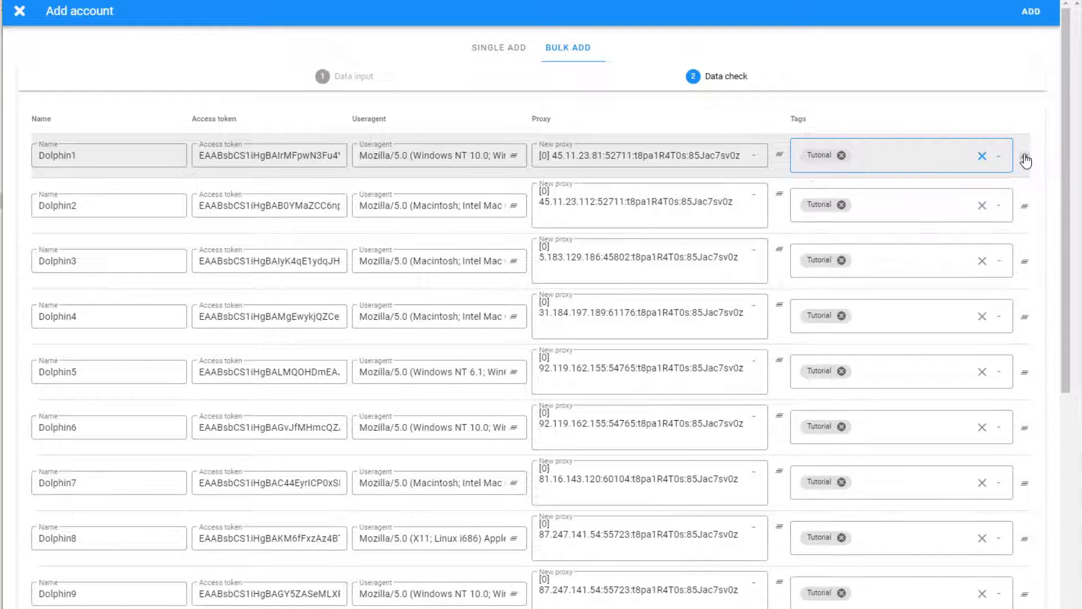
left_click(1029, 12)
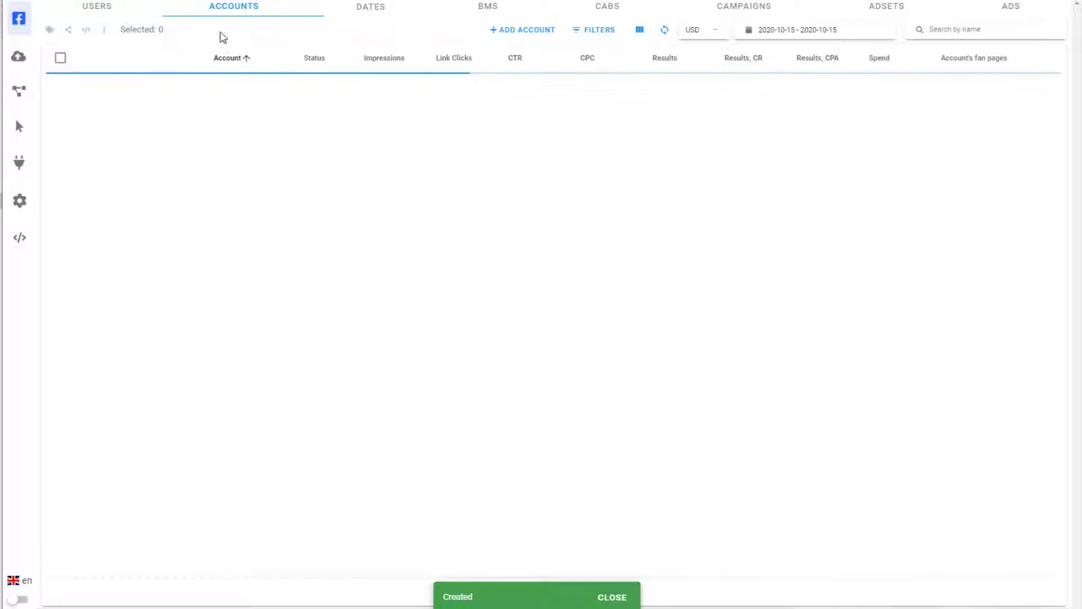
Step: Select all the newly added accounts and accept the rules for them, confirming the bulk actions
left_click(61, 60)
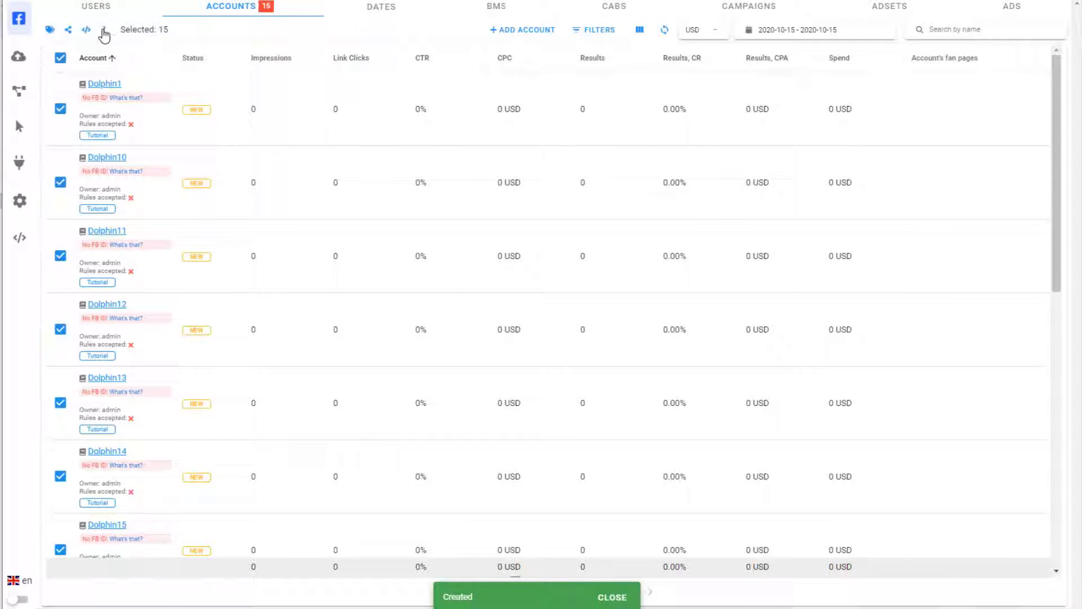
left_click(86, 30)
left_click(622, 58)
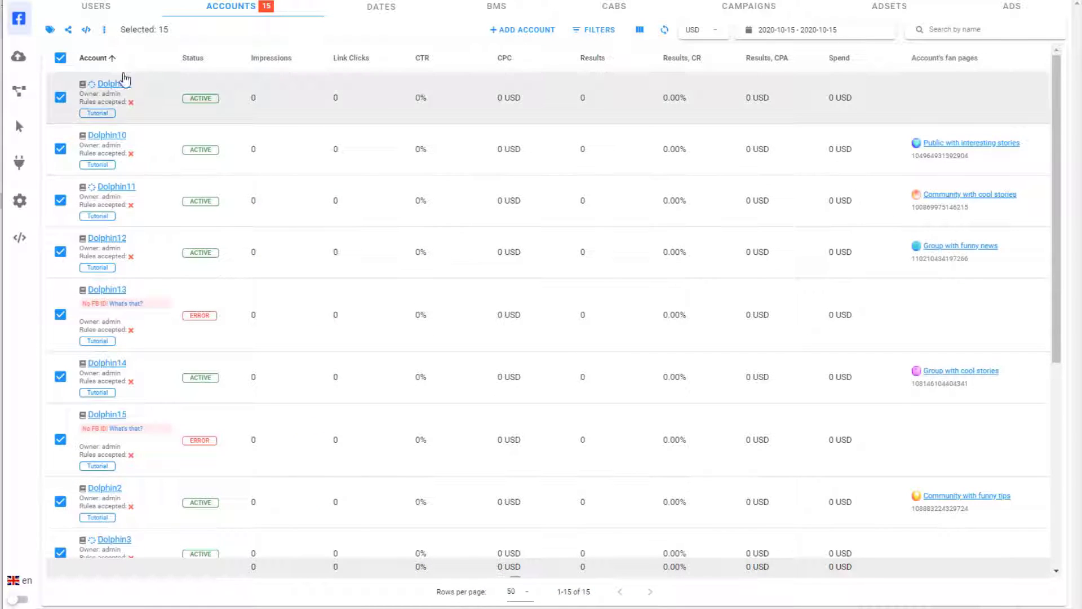
left_click(105, 31)
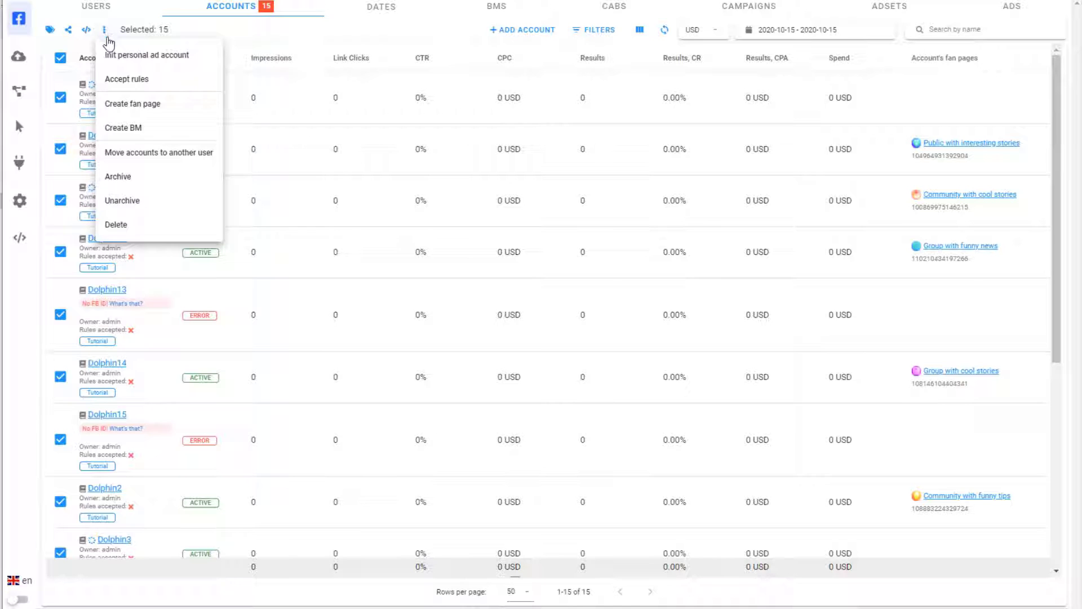
left_click(126, 79)
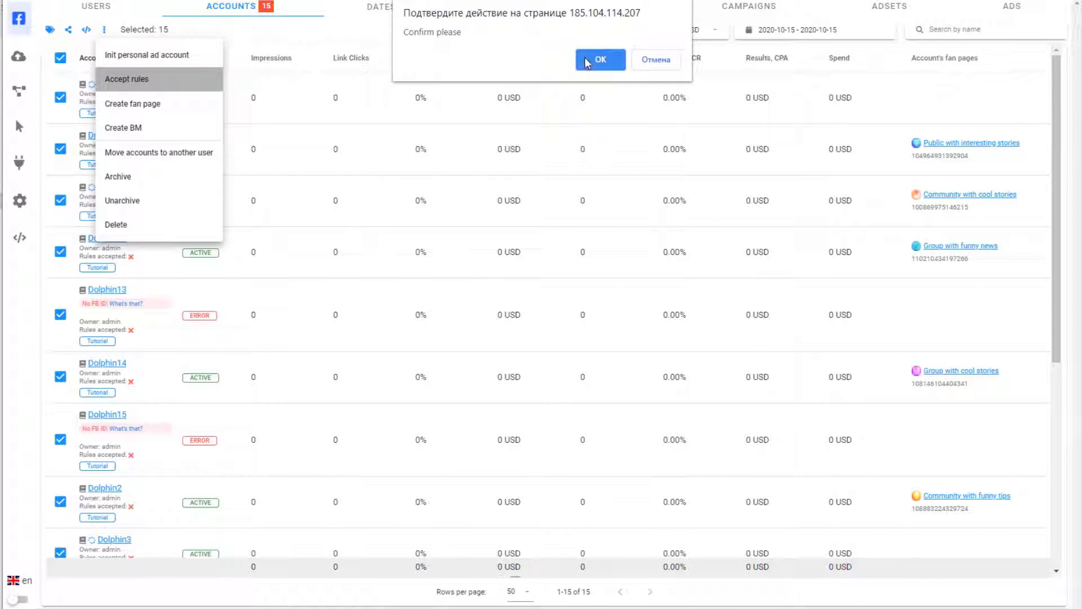
left_click(600, 60)
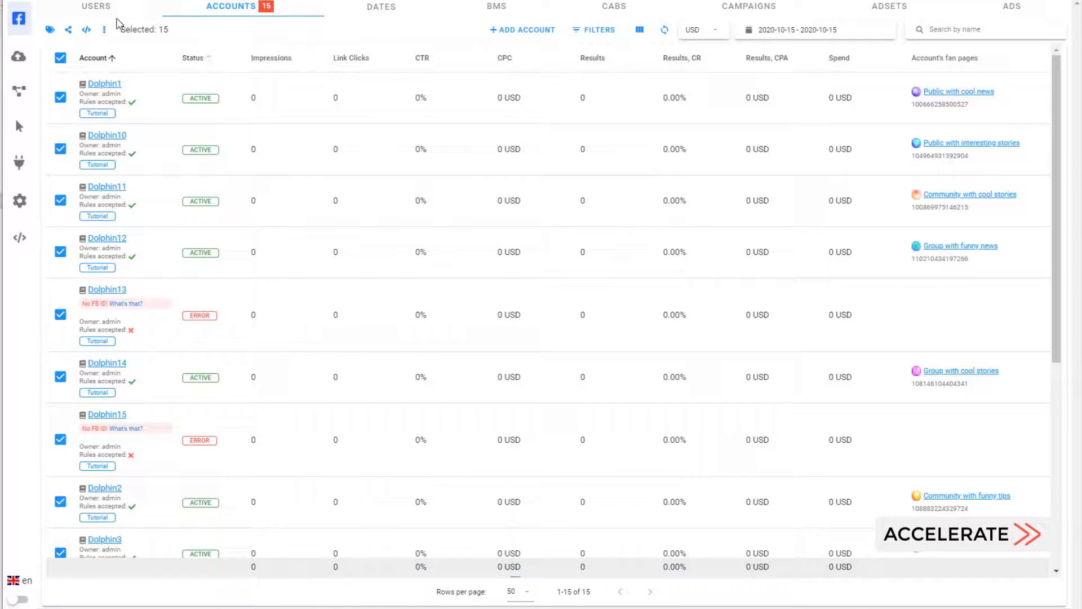
Step: Create fan pages for all selected accounts using the name template "{Group|Public|Community} with {interesting|funny|funny|cool} {stories|news|tips}" from the notes file
left_click(103, 30)
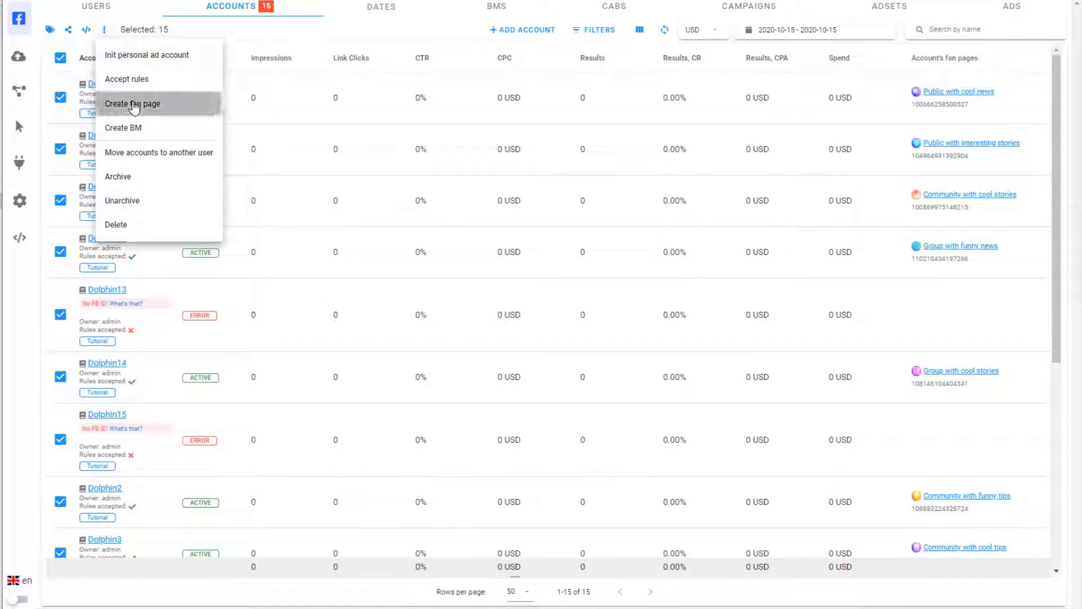
left_click(135, 105)
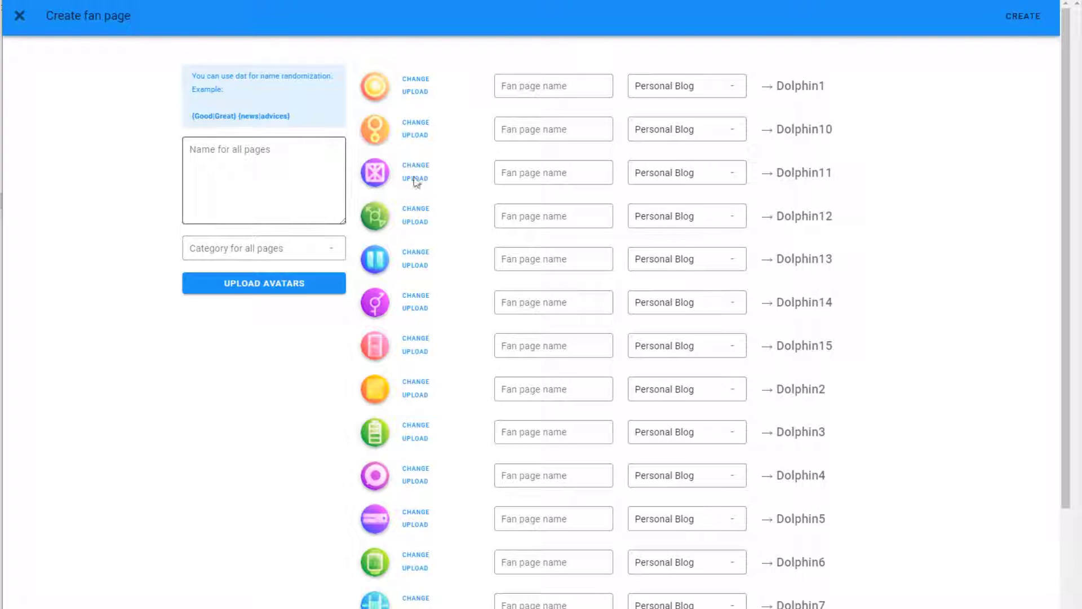
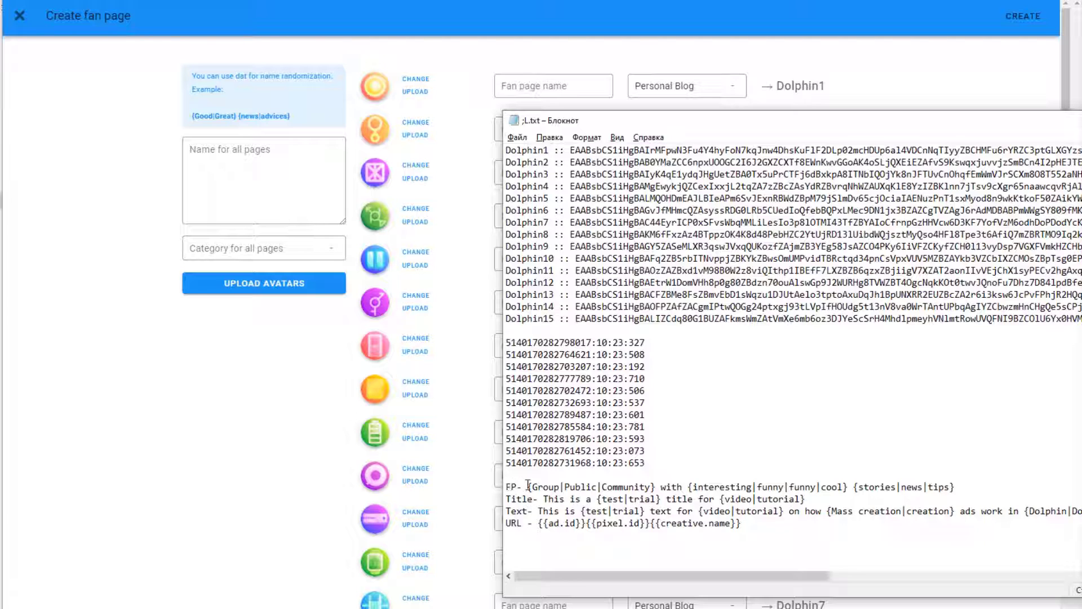
key("shift+End")
key("ctrl+c")
left_click(237, 174)
key("ctrl+v")
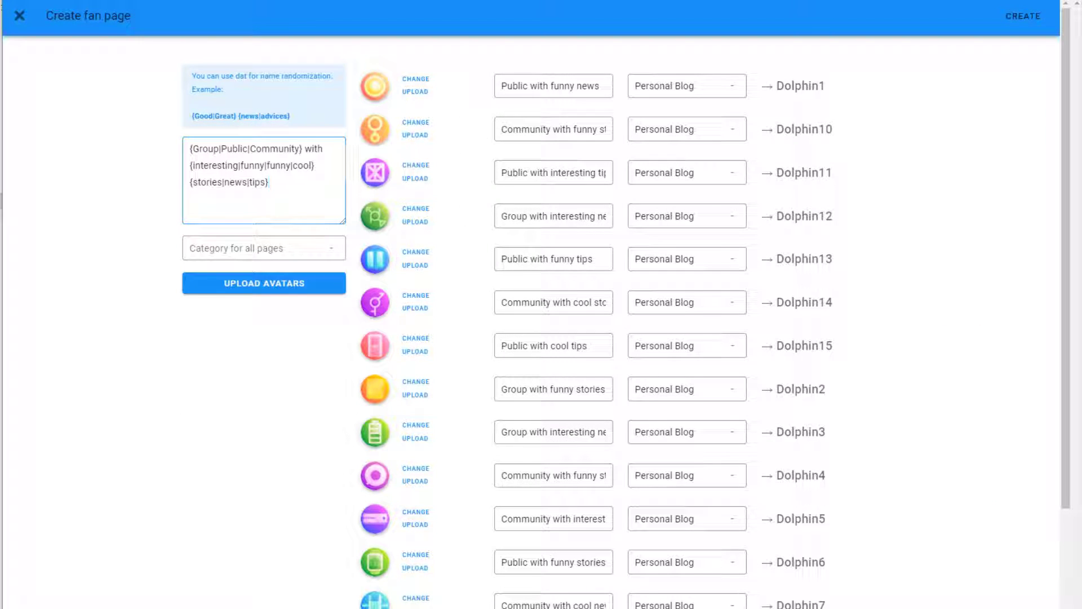
left_click(1024, 16)
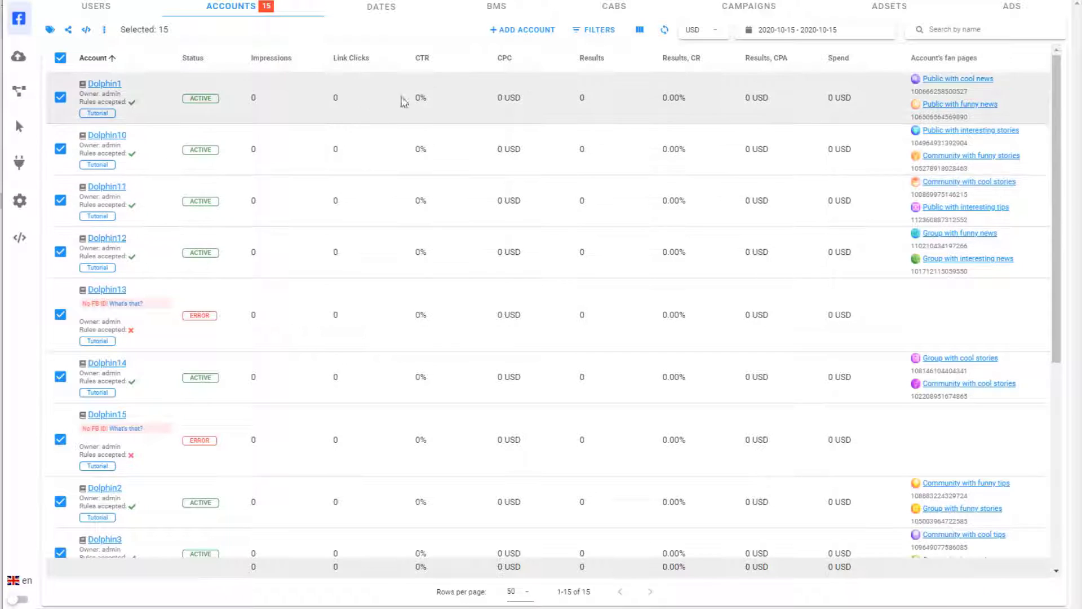
Step: Select all ad cabs, start a multi card attachment for them, and paste the list of bank card details
left_click(620, 10)
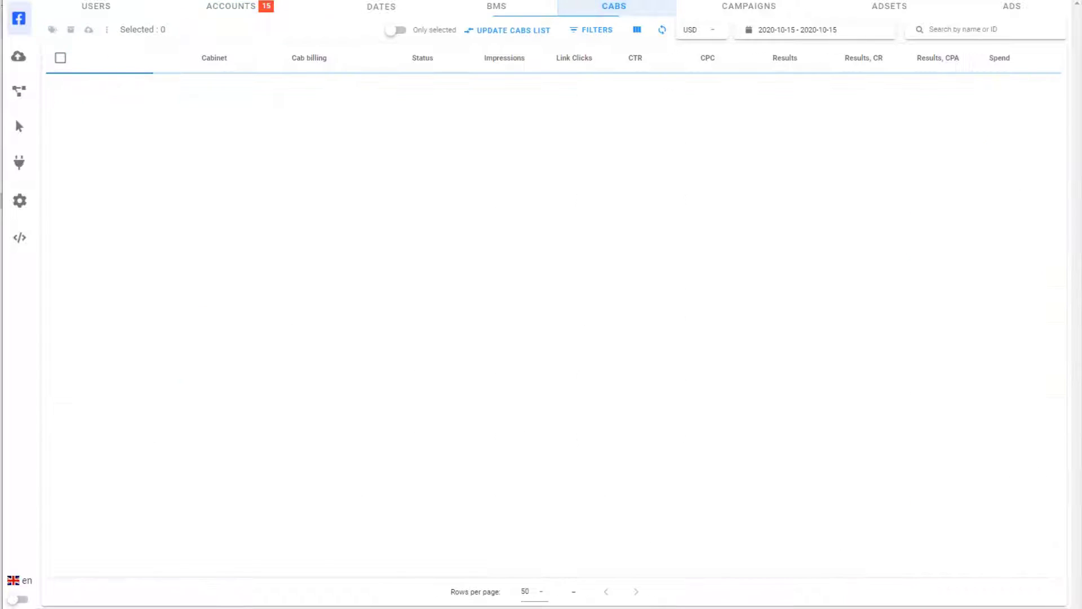
left_click(59, 58)
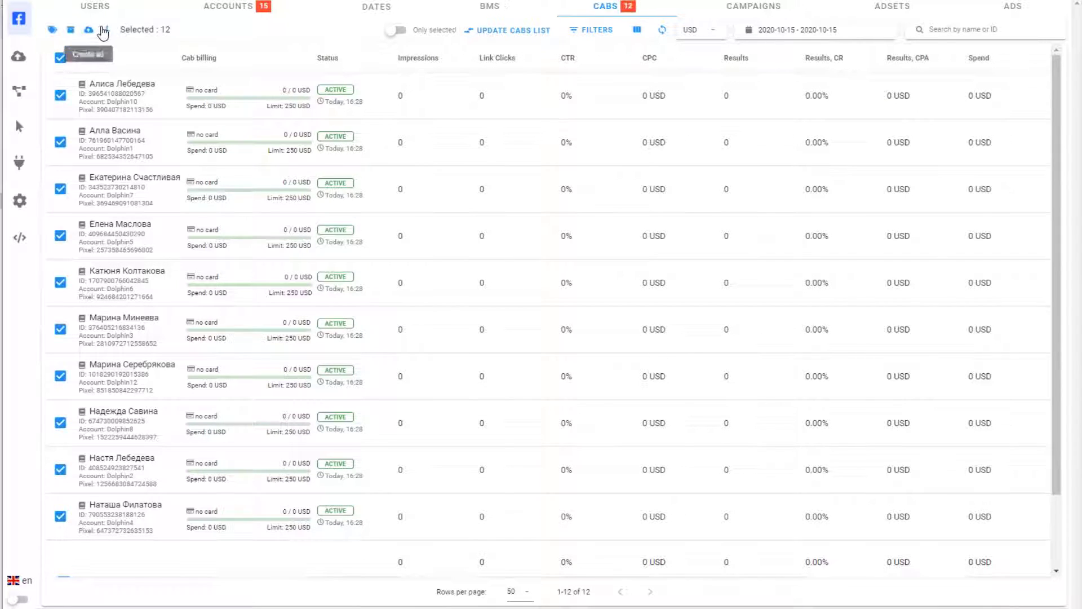
left_click(106, 29)
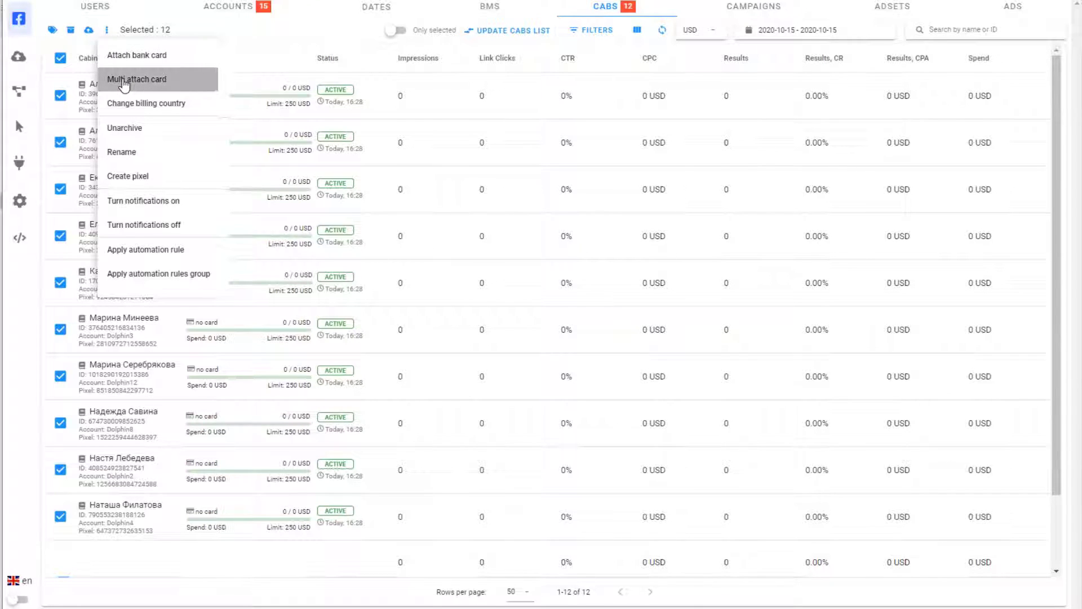
left_click(124, 84)
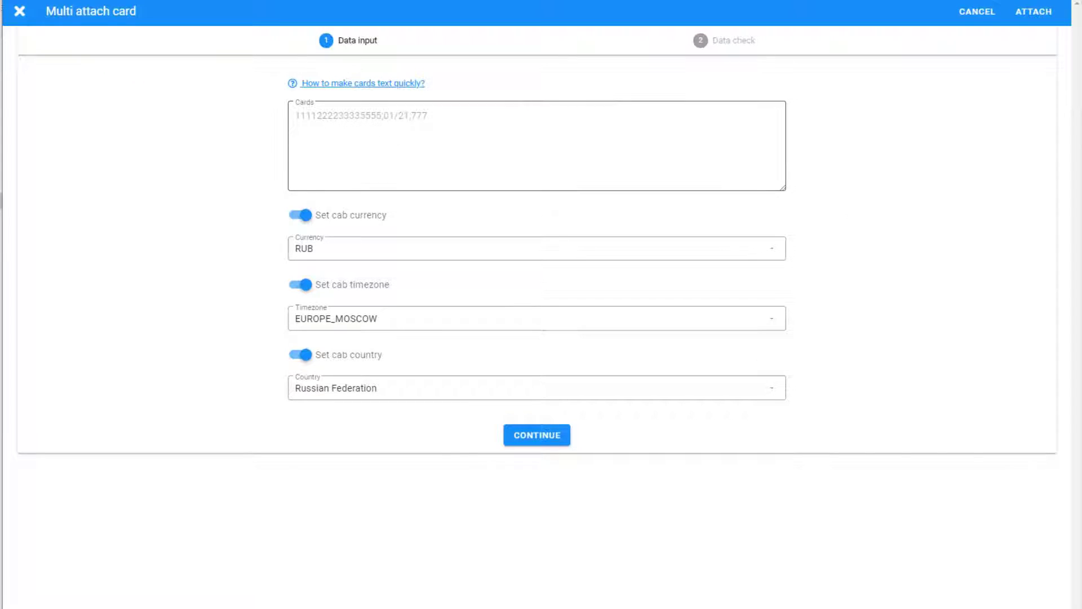
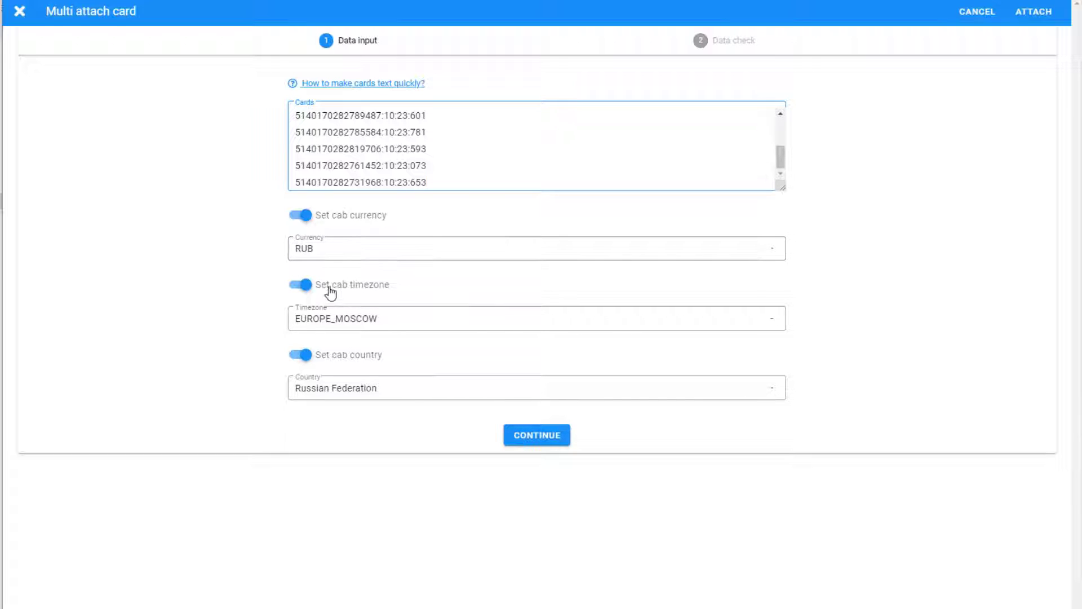
Step: Turn off setting the cab timezone, set the pause between cabs to 60–65 seconds, and attach the cards
left_click(302, 286)
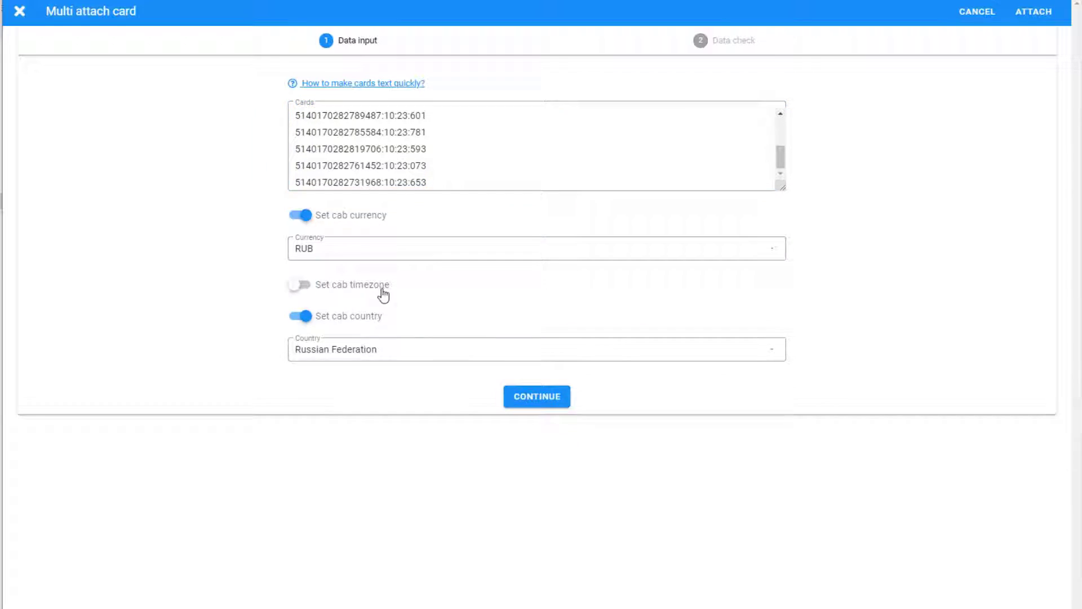
left_click(311, 322)
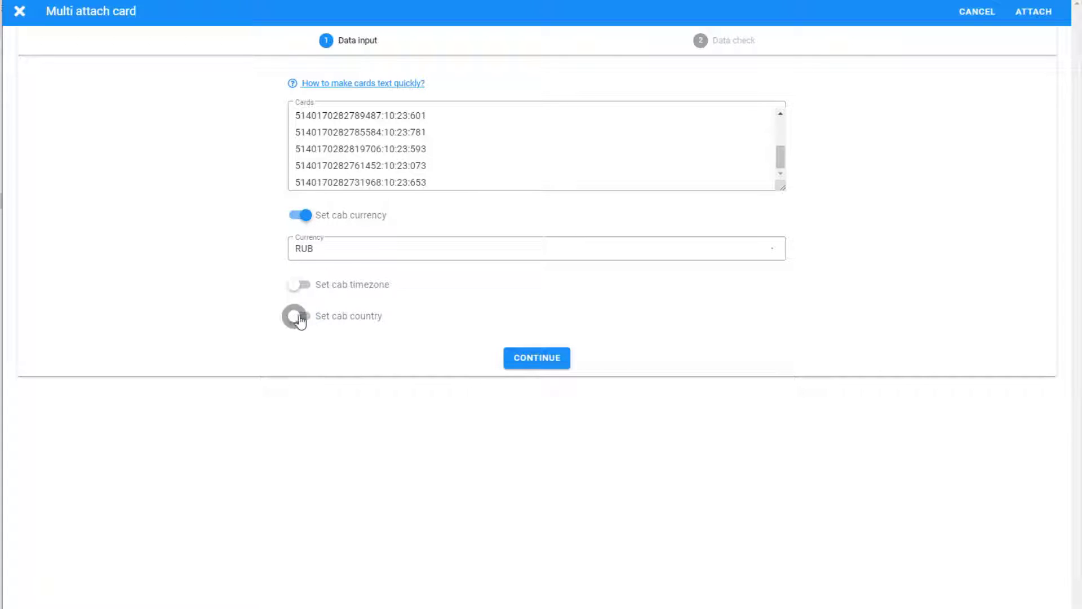
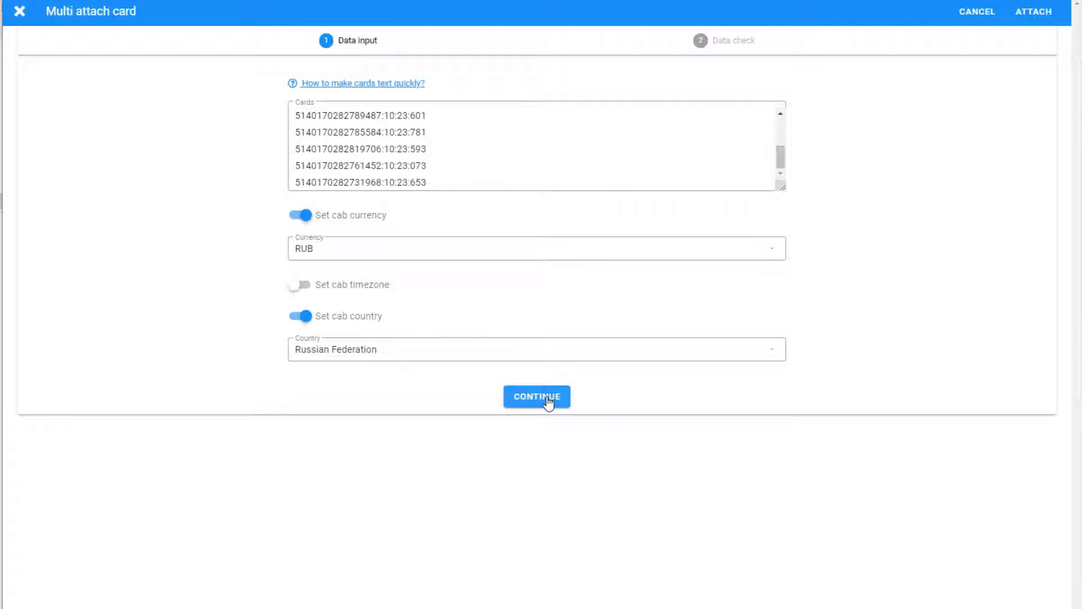
left_click(547, 402)
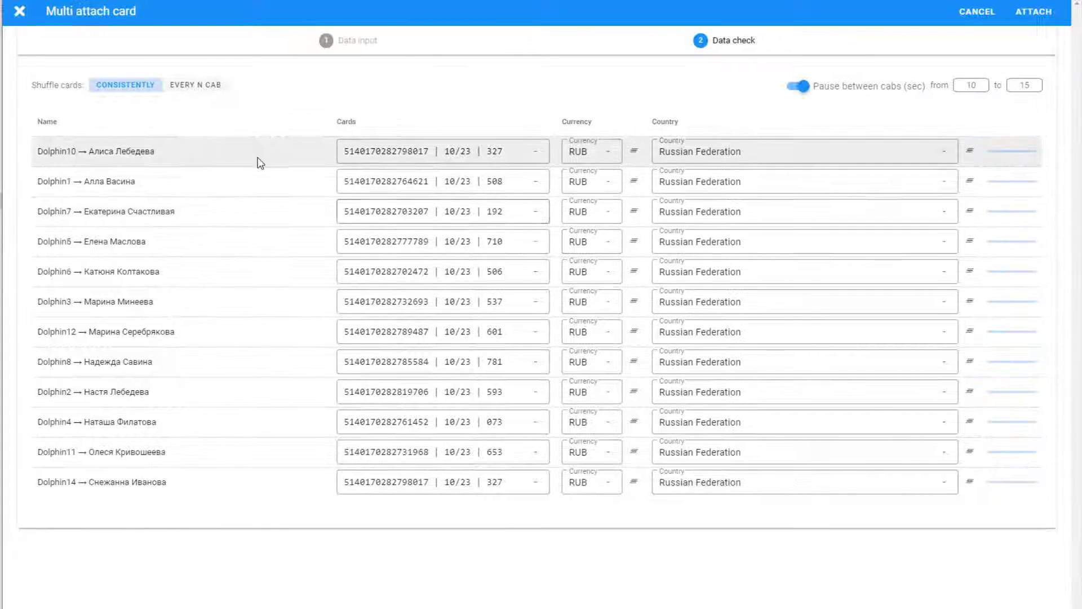
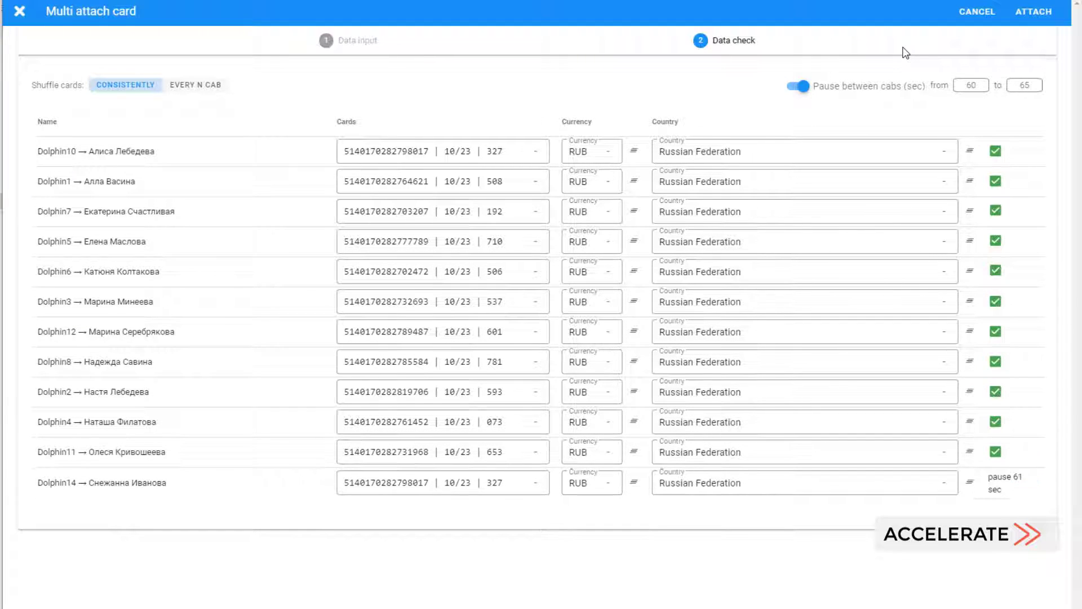
left_click(20, 11)
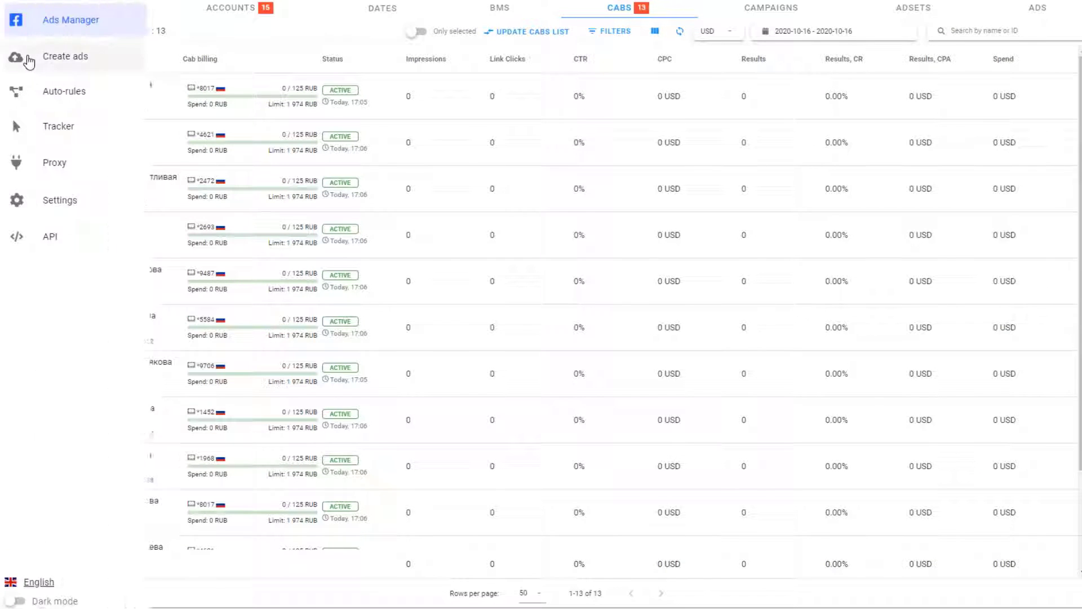
Step: Start a new ad bundle with the Conversion objective and name it "VideoTutorial"
left_click(31, 58)
left_click(166, 13)
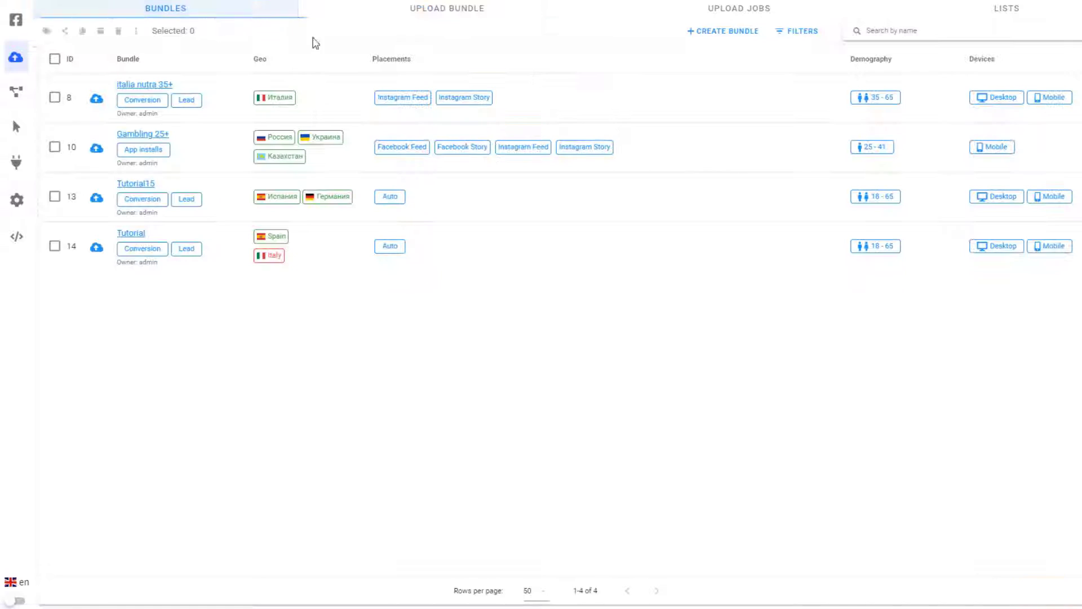
left_click(733, 31)
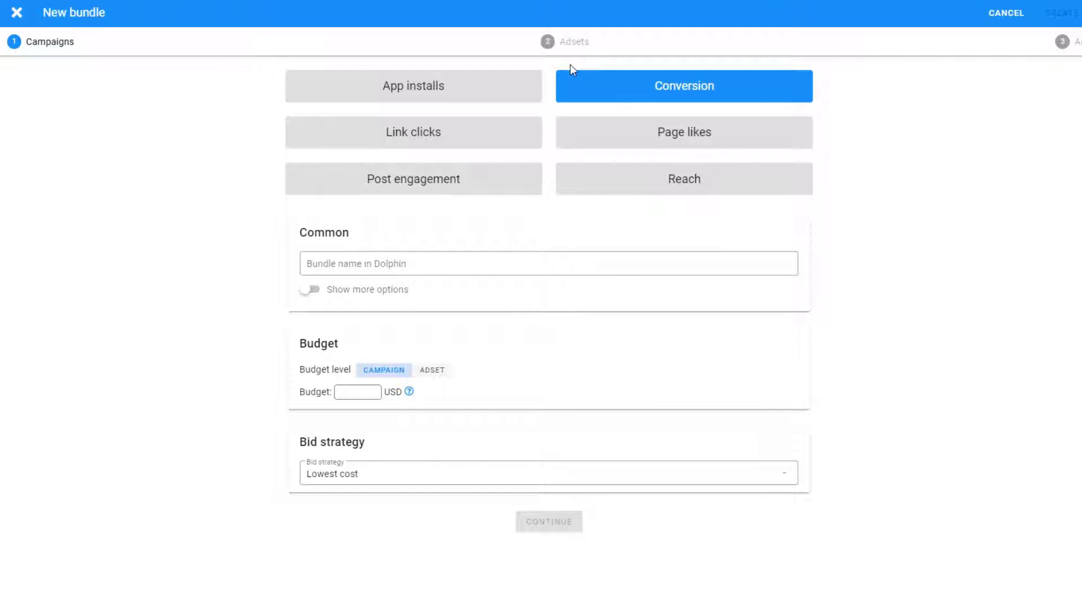
left_click(454, 85)
left_click(480, 140)
left_click(643, 88)
left_click(410, 262)
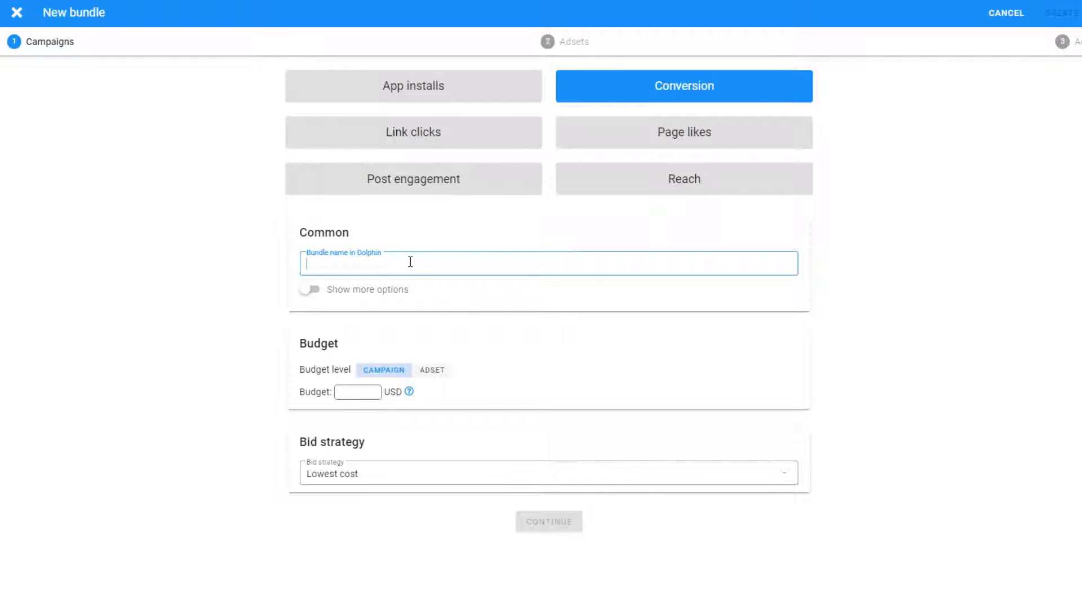
type("VideoTutorial")
Step: Show the additional naming options and set the Facebook campaign name to {{bundle.name}}{{age}}{{gender}} using the available macros
left_click(309, 290)
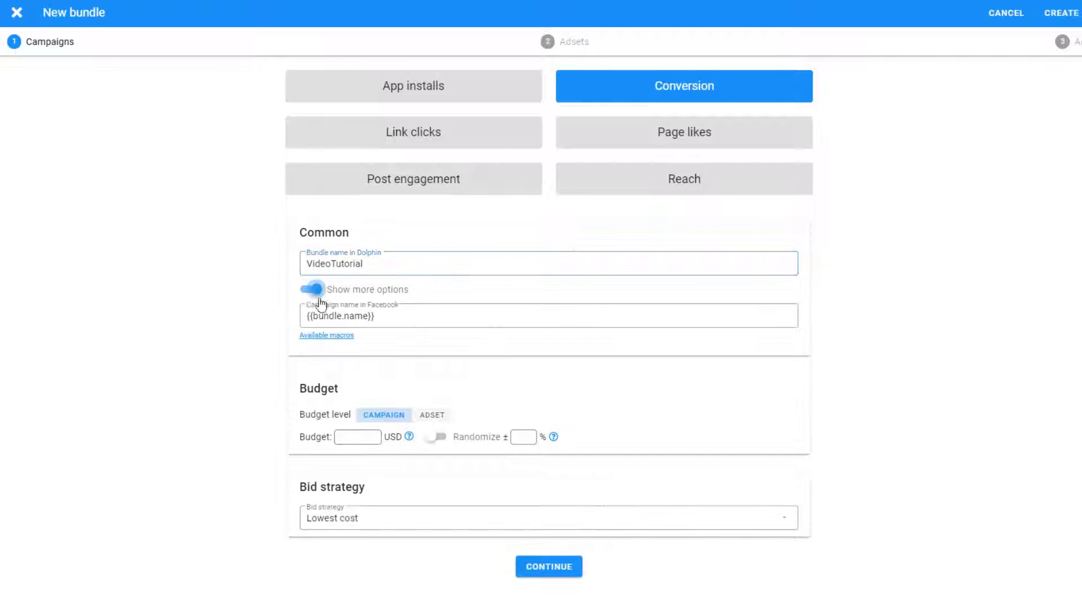
left_click(399, 320)
left_click(347, 345)
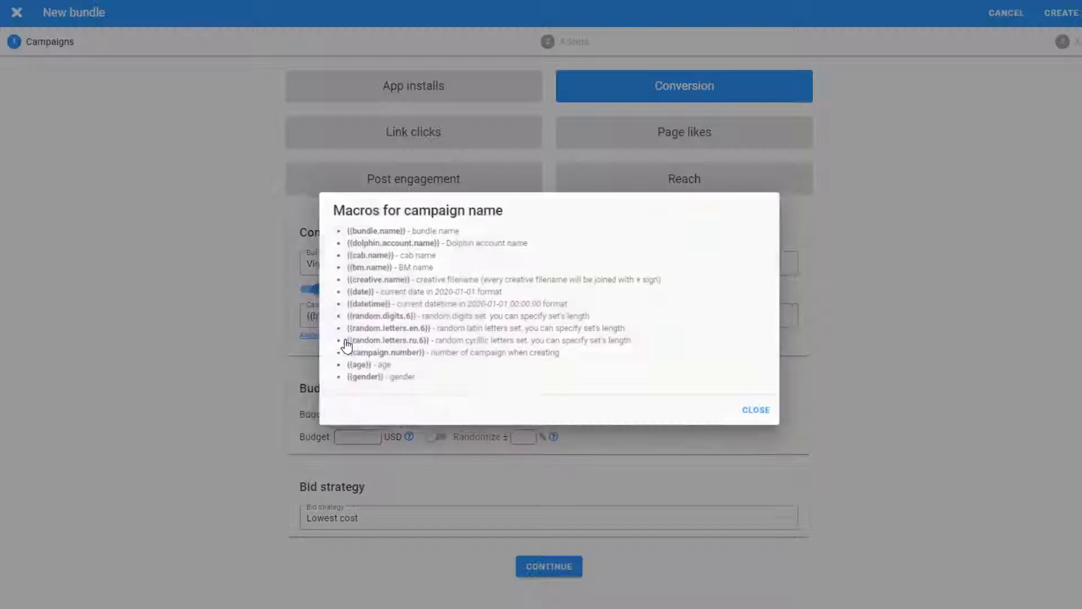
left_click_drag(376, 381, 339, 370)
key("ctrl+c")
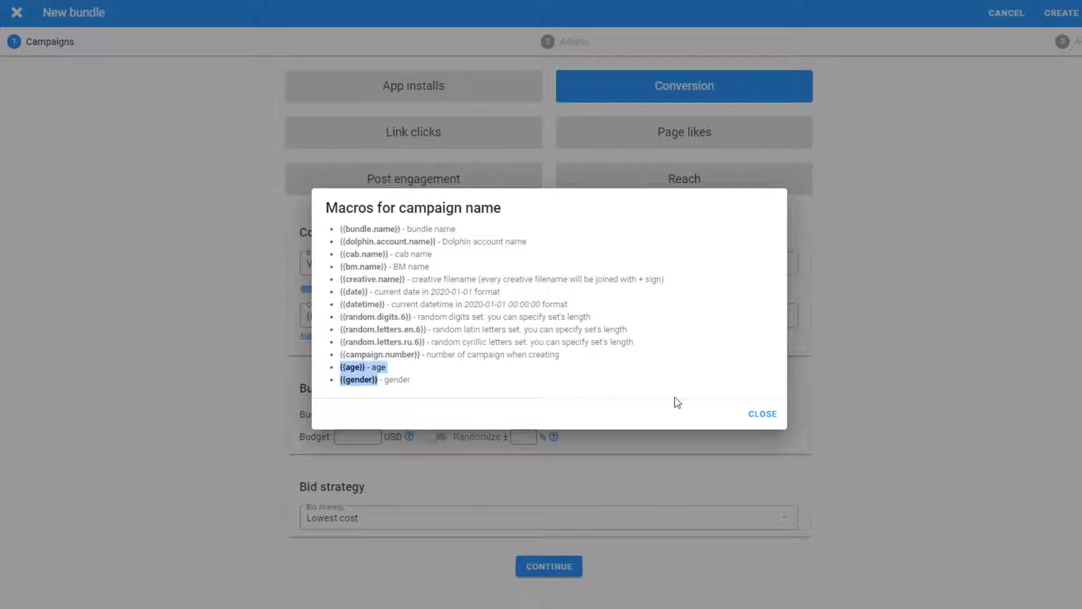
left_click(763, 415)
key("ctrl+v")
left_click_drag(429, 324, 402, 323)
key("BackSpace")
key("BackSpace")
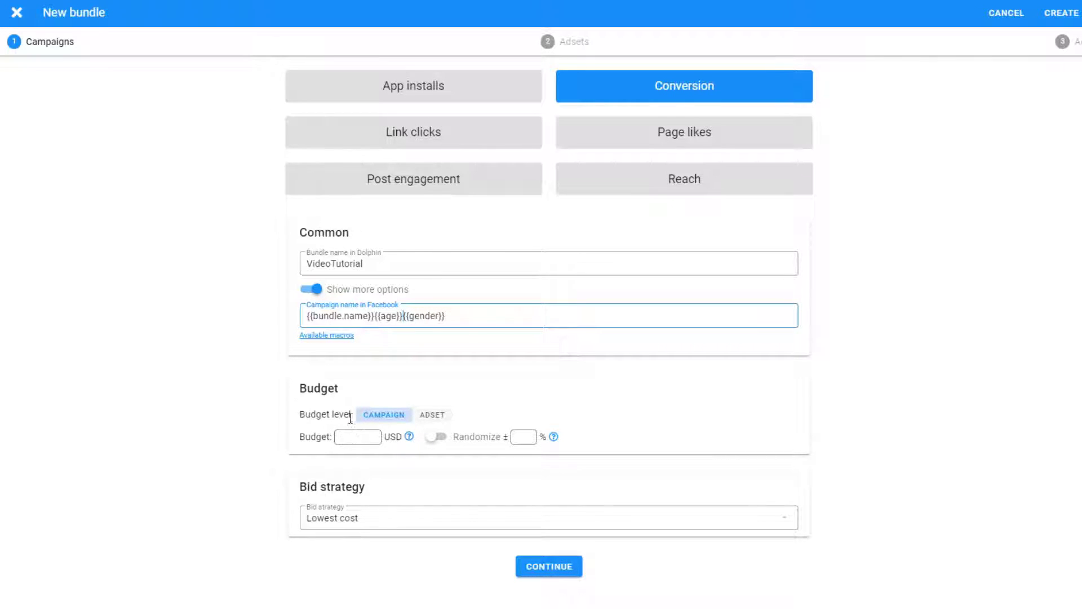
Step: Set a campaign-level budget of 100 USD randomized by ±15%, keep the Lowest cost bid strategy, and continue to the adsets
left_click(356, 438)
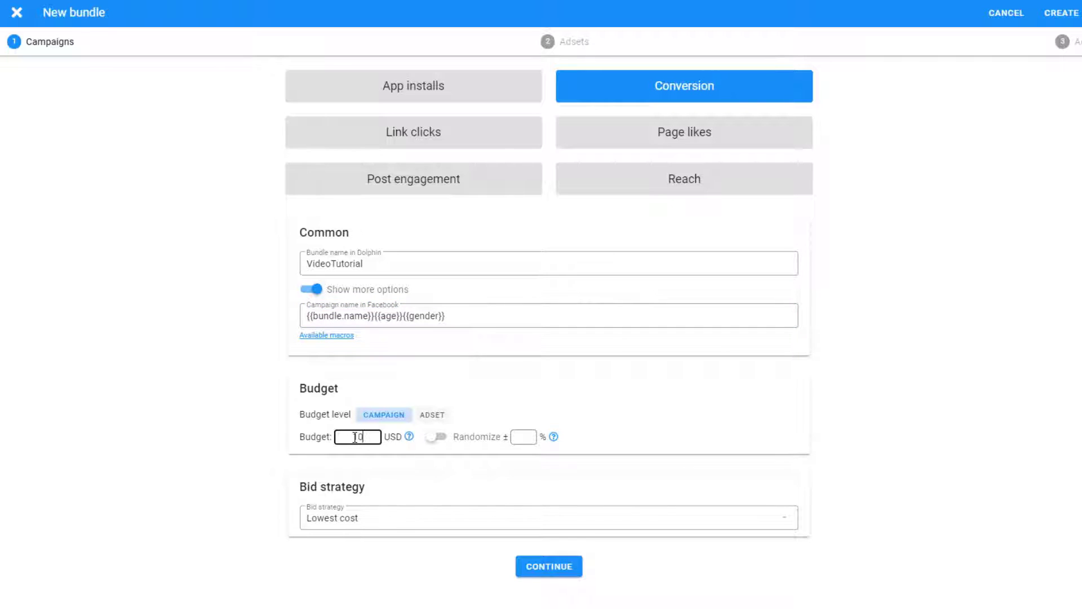
left_click(438, 437)
left_click(525, 437)
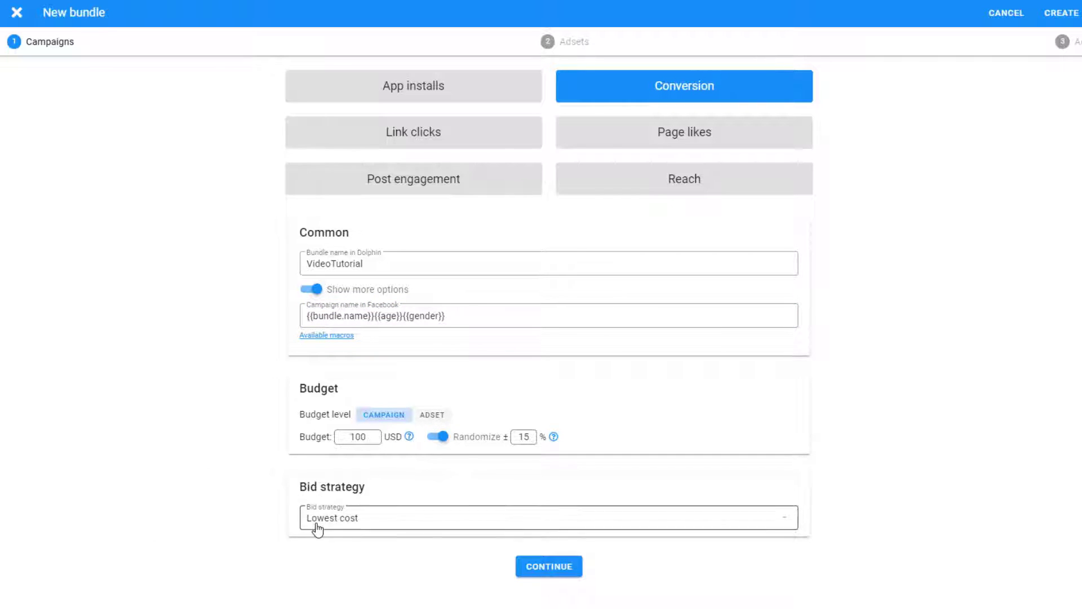
left_click(319, 521)
left_click(328, 524)
left_click(546, 566)
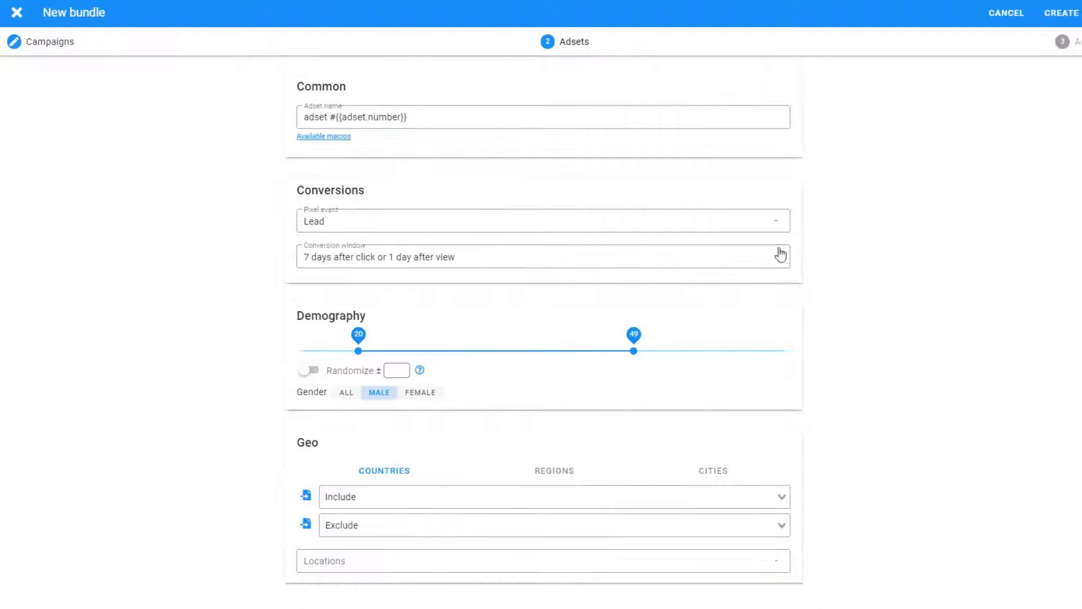
Step: Include Spain as the adset's target country in the geo settings
left_click(445, 117)
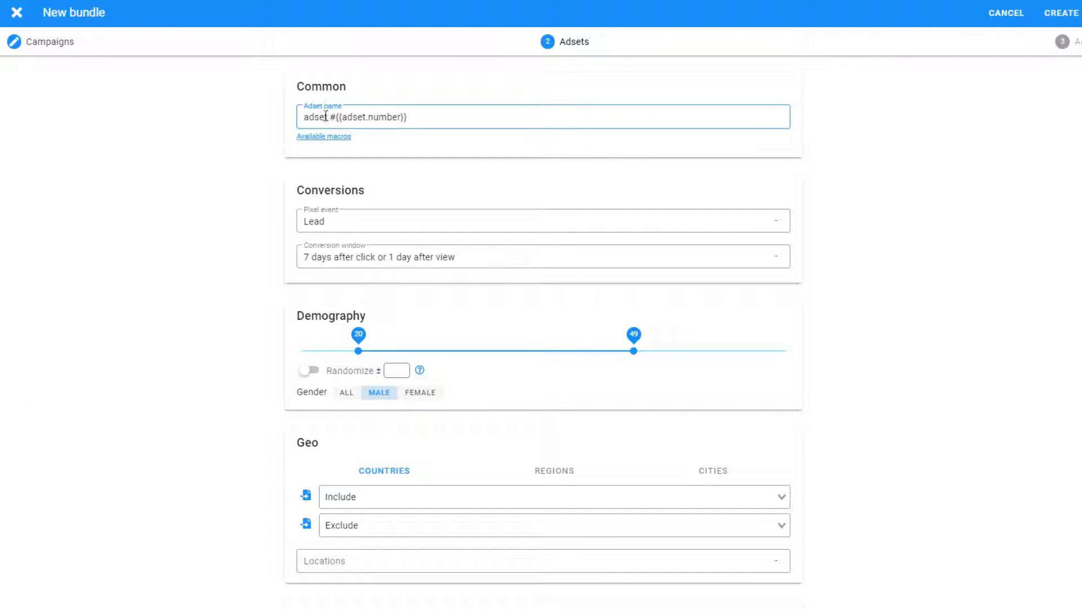
scroll(314, 203, "down", 2)
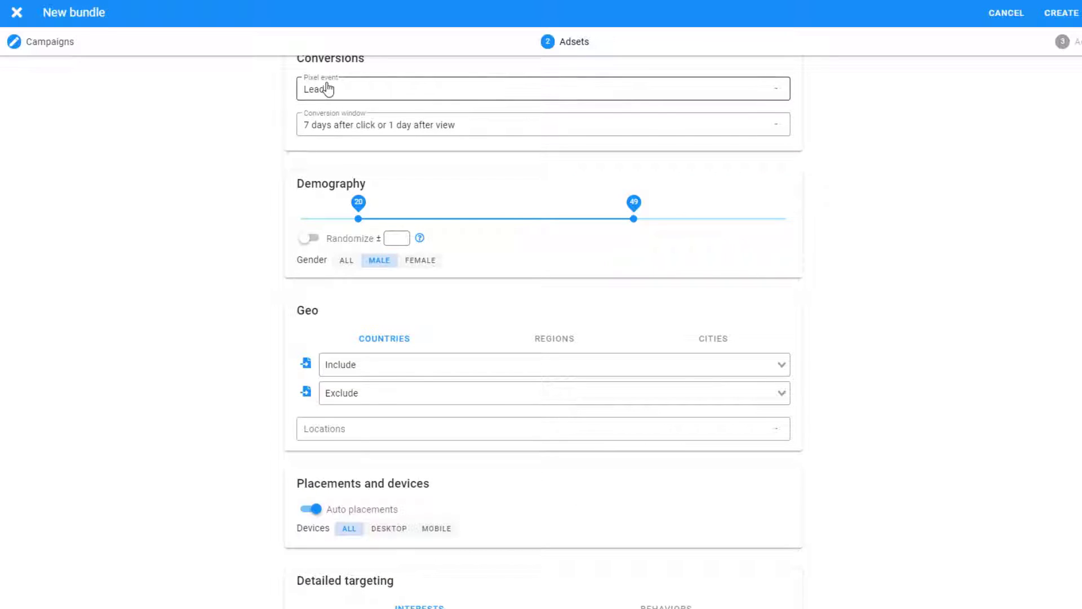
scroll(293, 203, "down", 2)
scroll(327, 158, "up", 1)
scroll(341, 203, "down", 2)
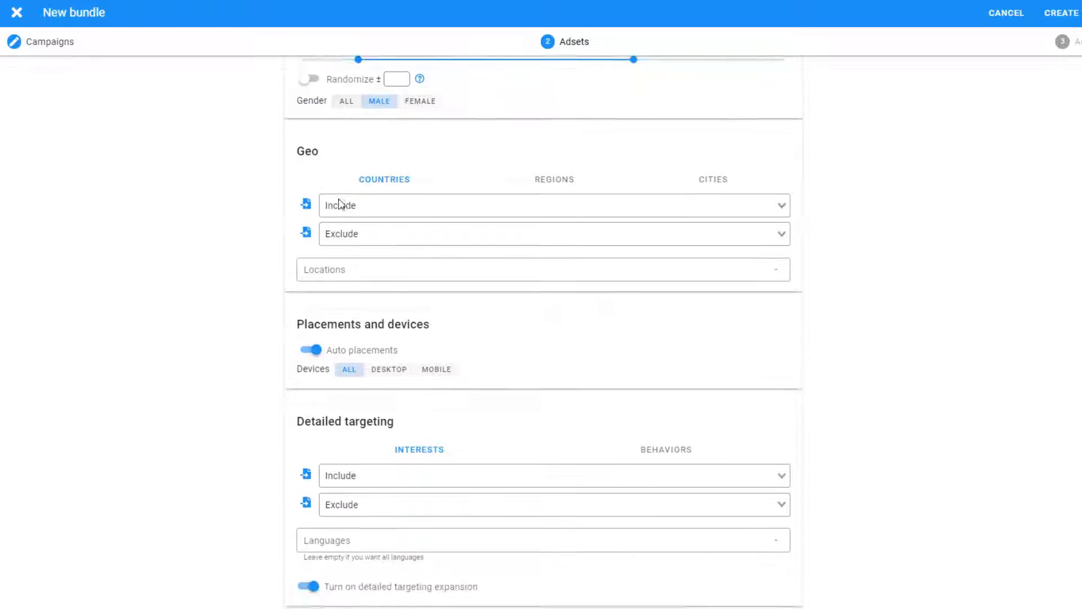
left_click(359, 171)
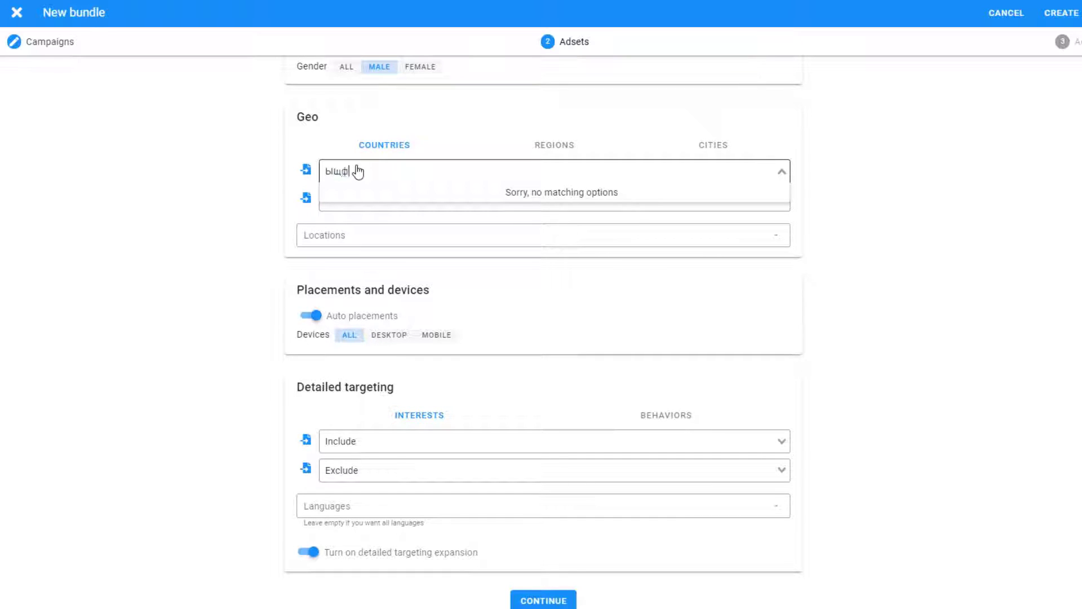
left_click(345, 195)
Step: Limit the adset's locations to people living in this location, after checking the region and city targeting options
left_click(559, 147)
left_click(733, 147)
left_click(403, 148)
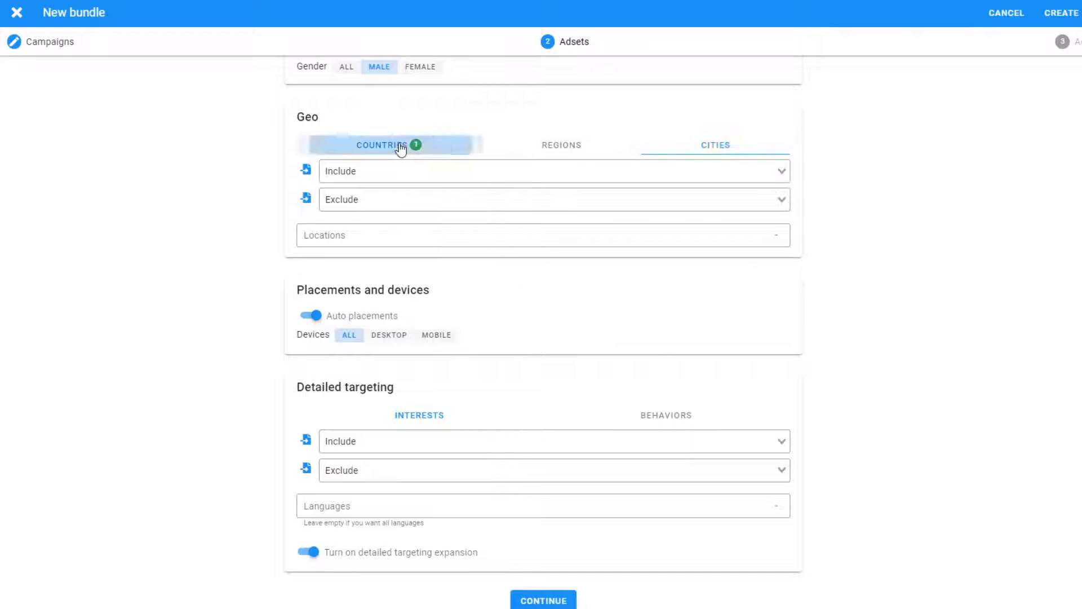
left_click(340, 239)
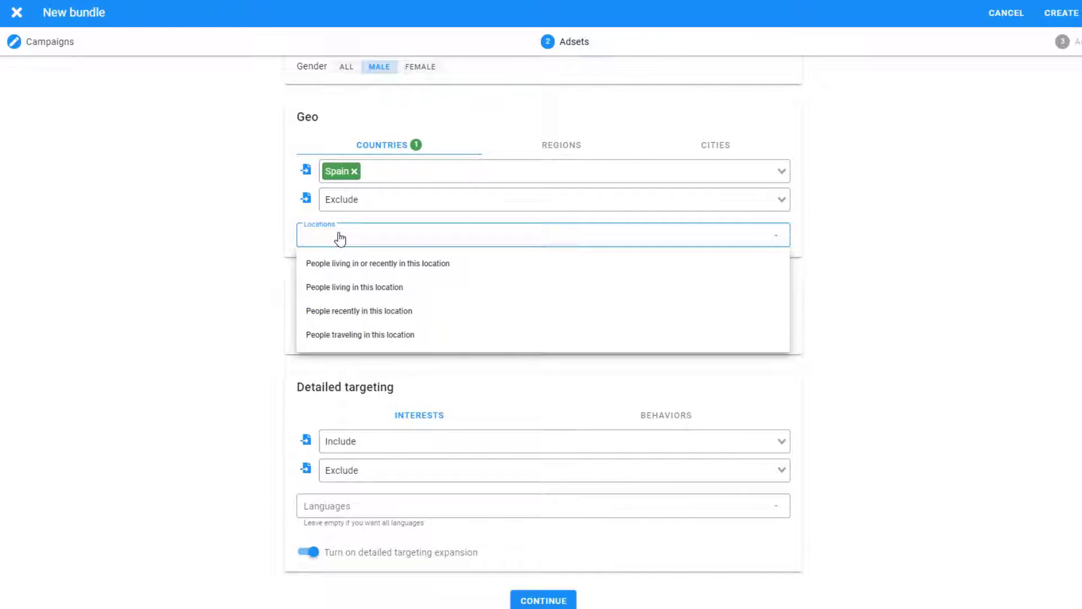
left_click(355, 287)
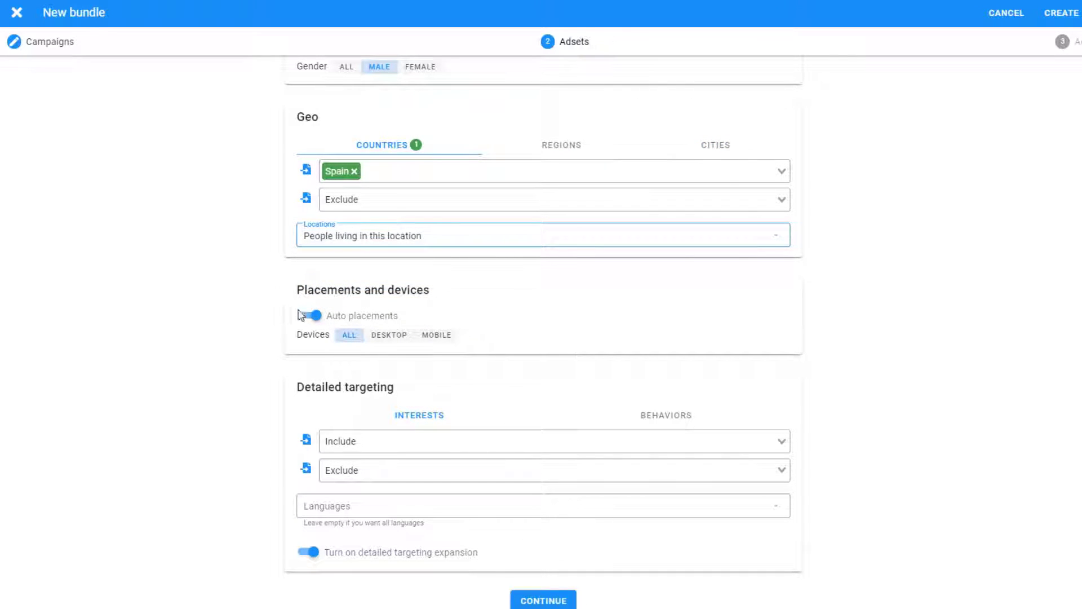
Step: Turn off auto placements and choose Facebook Feed, Facebook instant articles, Instagram Feed and Instagram Story
left_click(308, 315)
scroll(307, 321, "down", 5)
scroll(314, 312, "up", 2)
left_click(313, 171)
left_click(313, 199)
scroll(314, 254, "down", 1)
left_click(313, 333)
left_click(313, 360)
scroll(312, 225, "up", 1)
Step: Try the Desktop and Mobile device options for the adset and return the devices to All
scroll(367, 315, "down", 6)
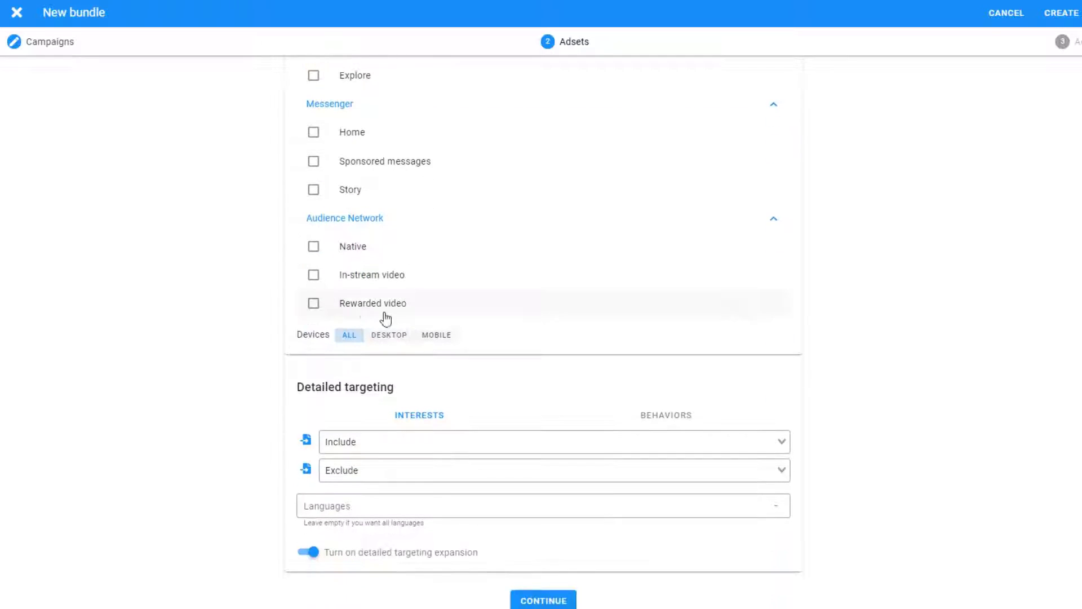
left_click(395, 337)
left_click(435, 336)
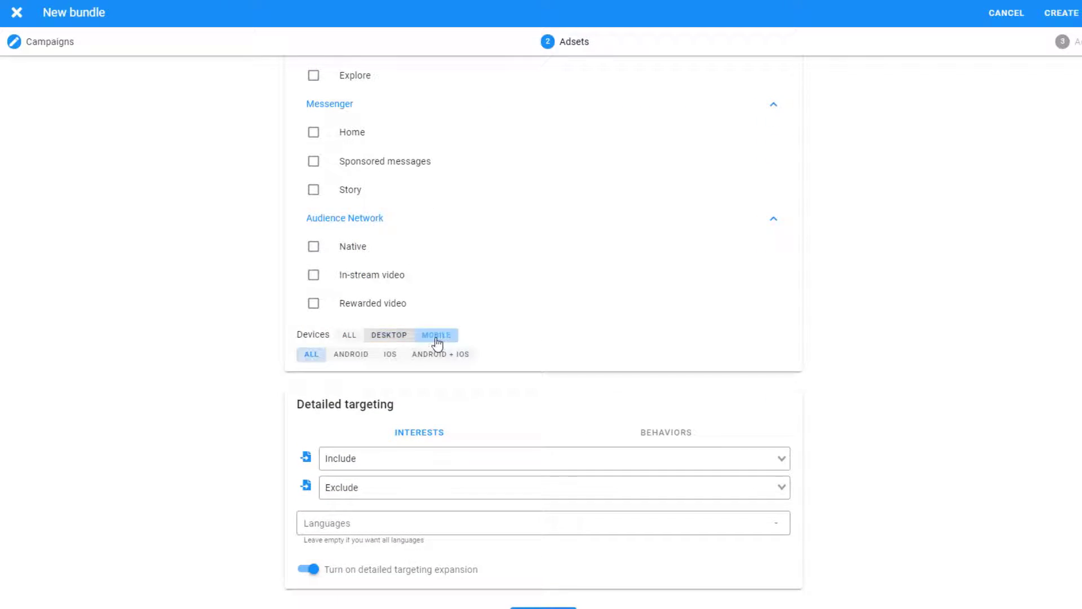
left_click(393, 337)
left_click(353, 336)
left_click(401, 337)
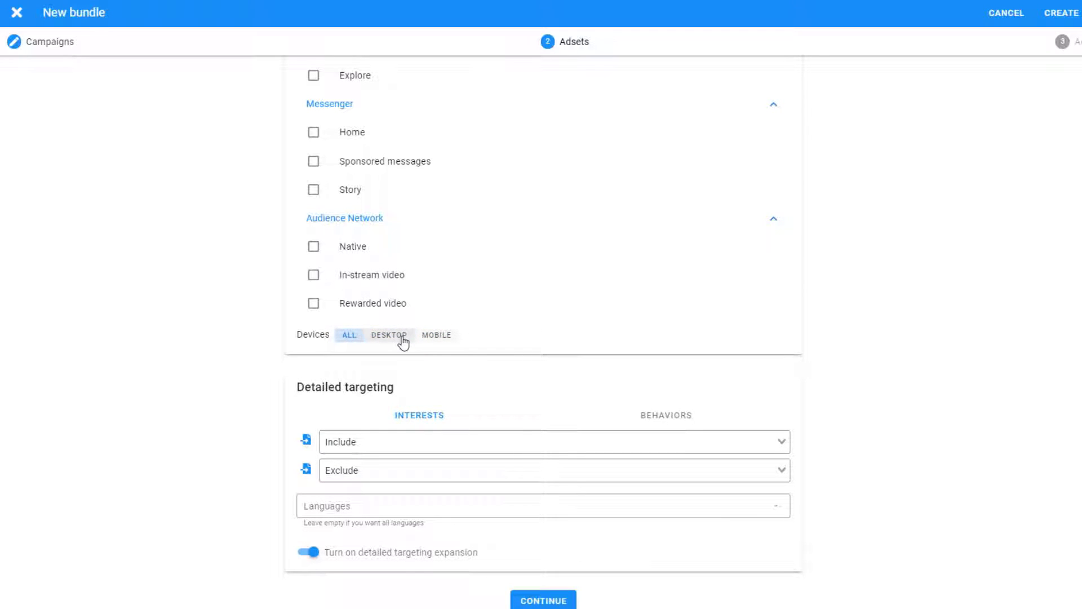
left_click(433, 337)
left_click(347, 338)
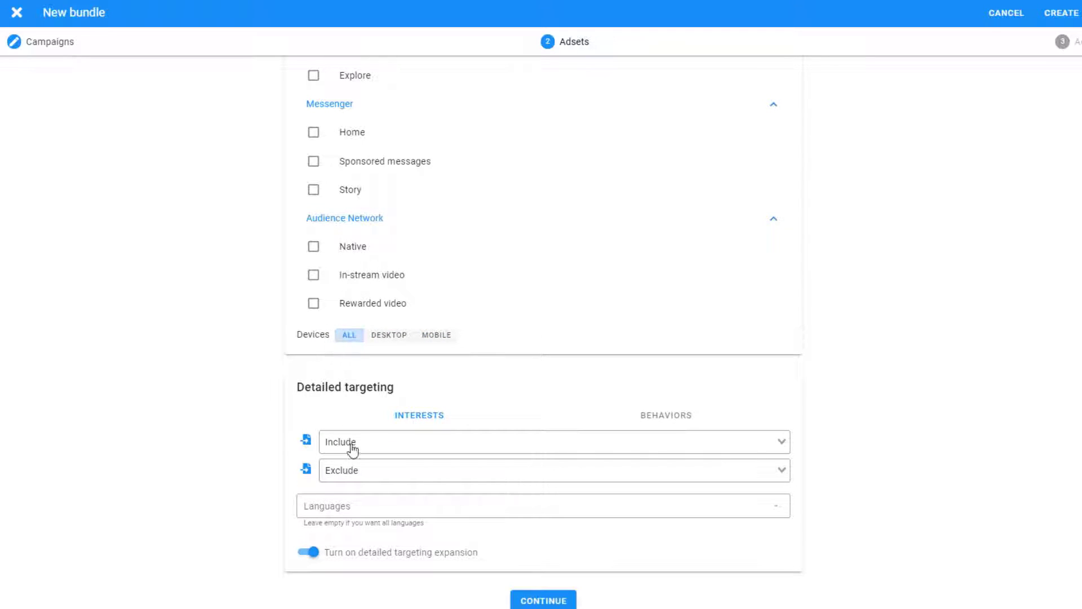
Step: Set the targeted language to English (US) and continue to the ad settings
left_click(359, 513)
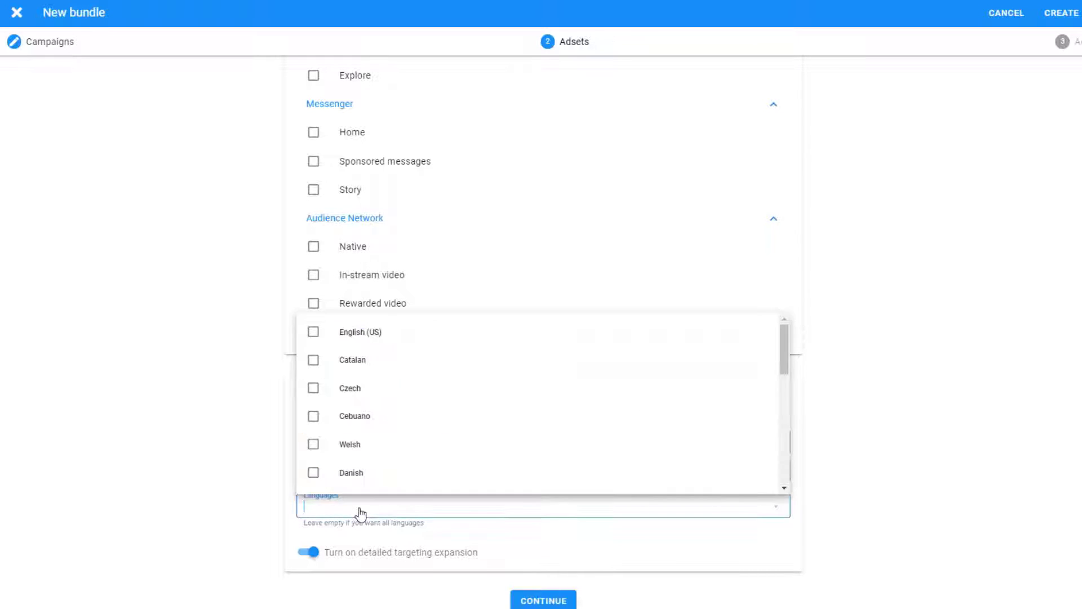
left_click(362, 338)
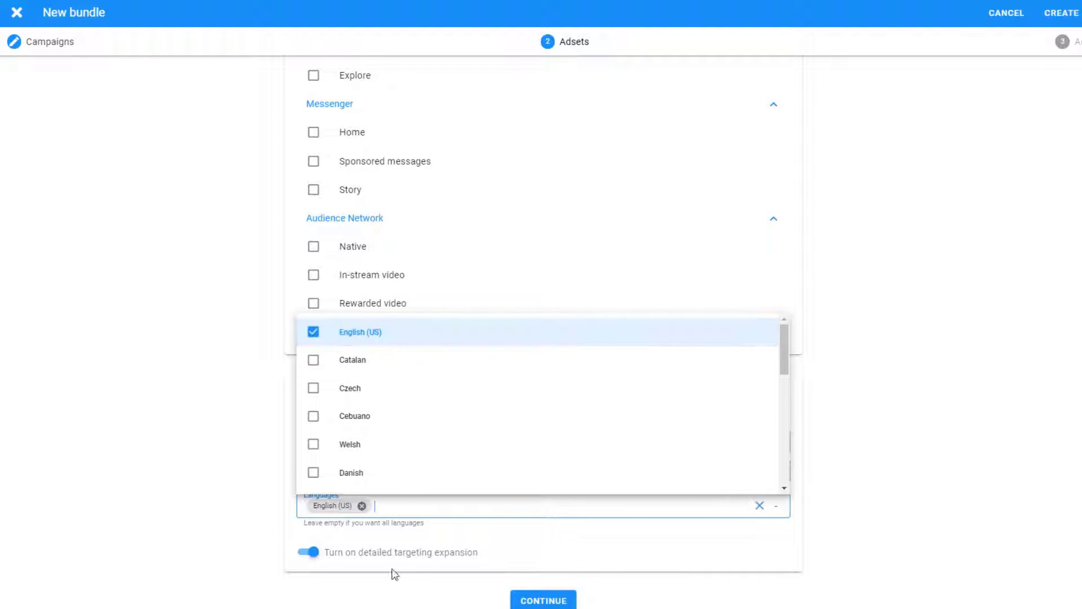
left_click(386, 584)
left_click(543, 601)
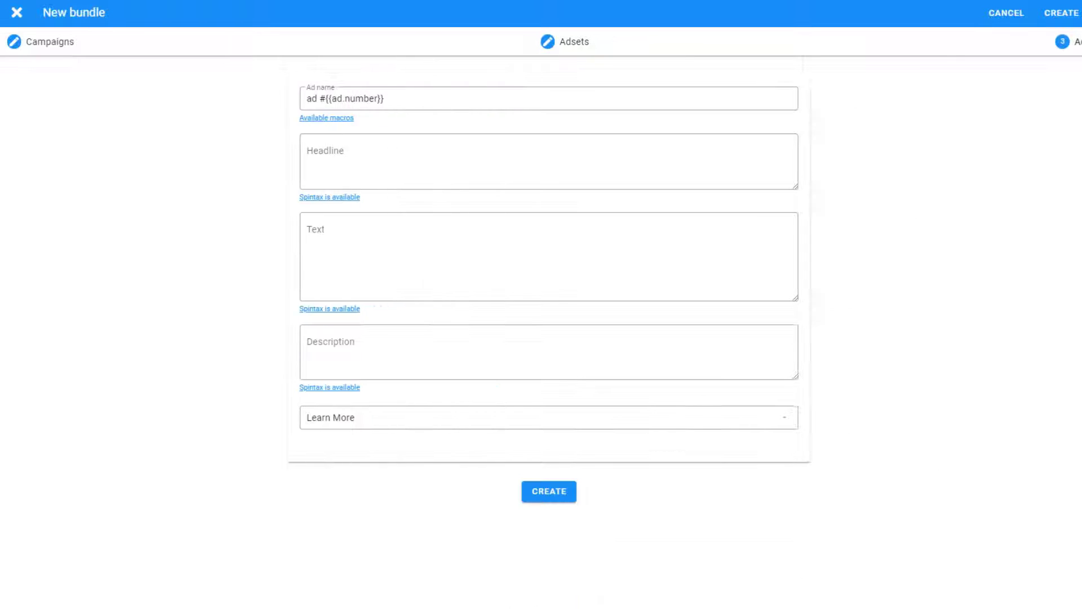
Step: Copy the title spintax from the Notepad notes and use it as headline: "This is a {test|trial} title for {video|tutorial}"
left_click(450, 97)
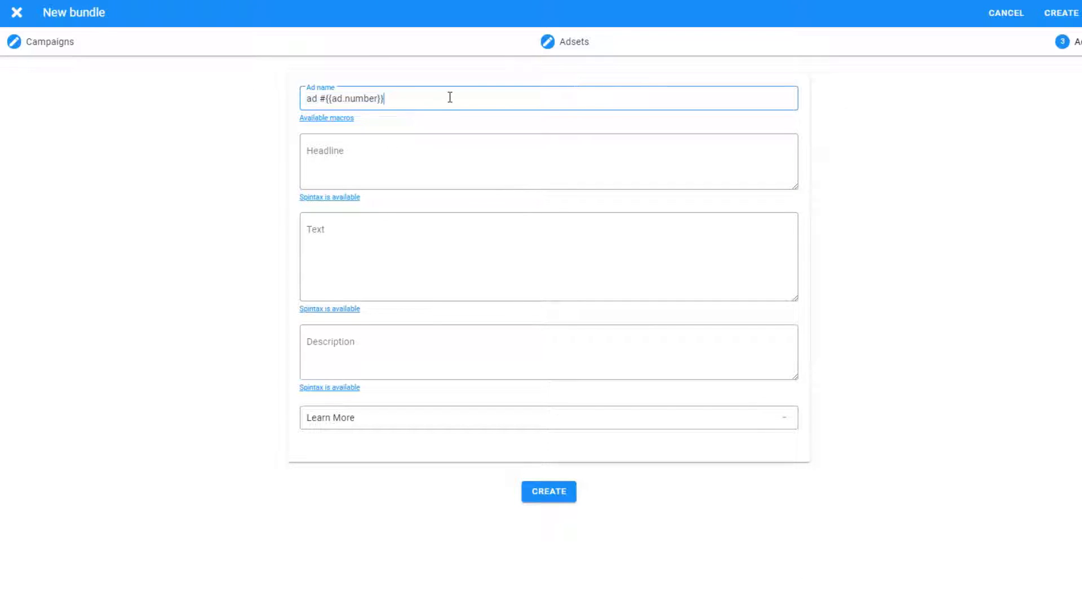
left_click(375, 142)
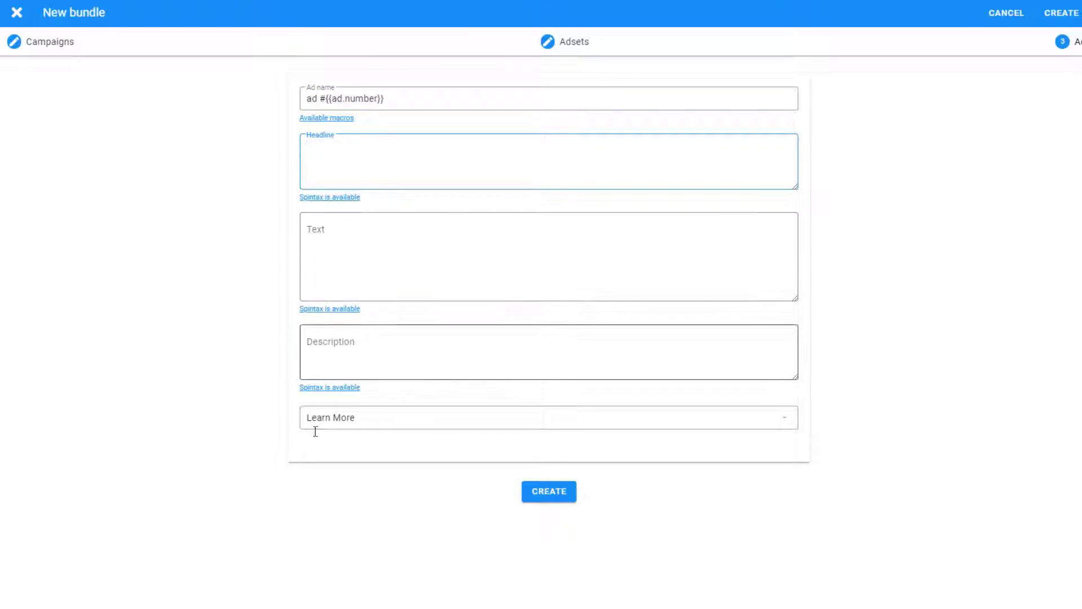
left_click(285, 605)
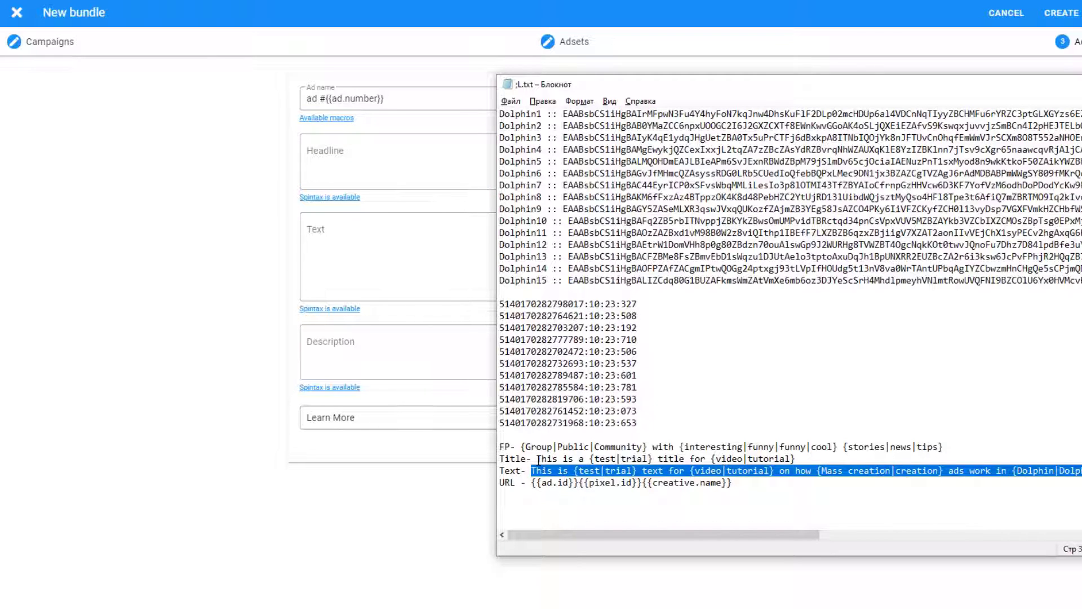
left_click_drag(539, 460, 795, 460)
key("ctrl+c")
left_click(406, 168)
key("ctrl+v")
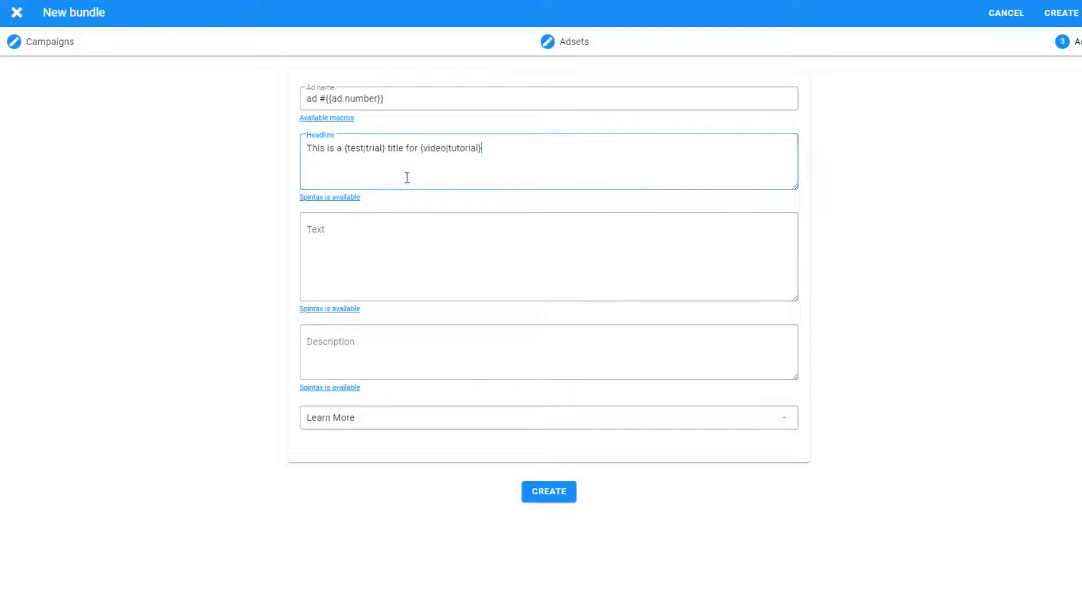
Step: Fill the ad text from the Notepad notes: "This is {test|trial} text for {video|tutorial} on how {Mass creation|creation} ads work in {Dolphin|Dolphin}"
left_click(285, 604)
left_click(532, 470)
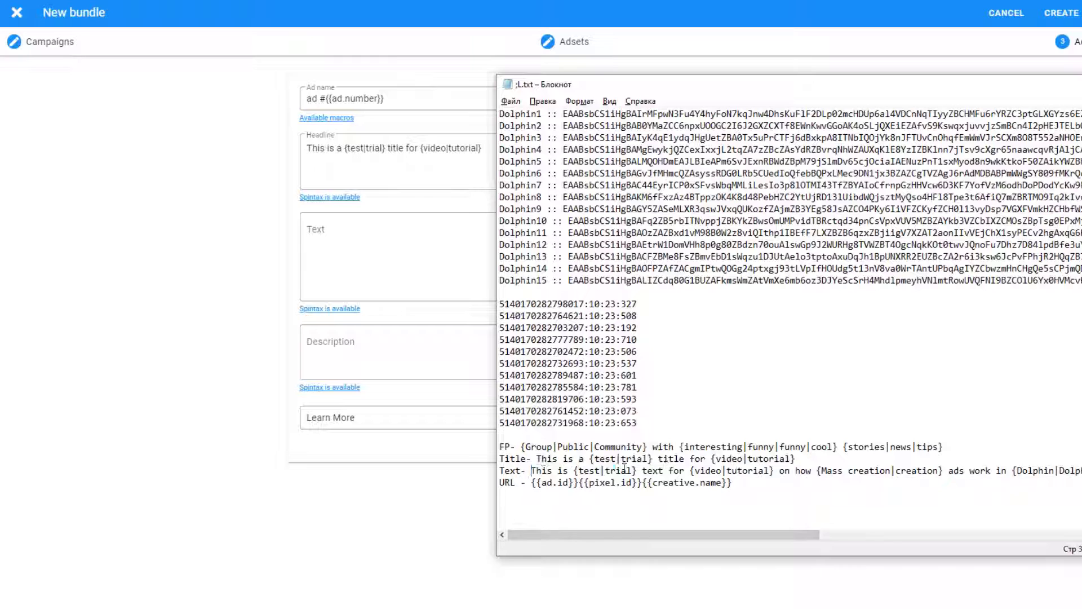
left_click_drag(533, 471, 1081, 471)
key("ctrl+c")
left_click(357, 234)
key("ctrl+v")
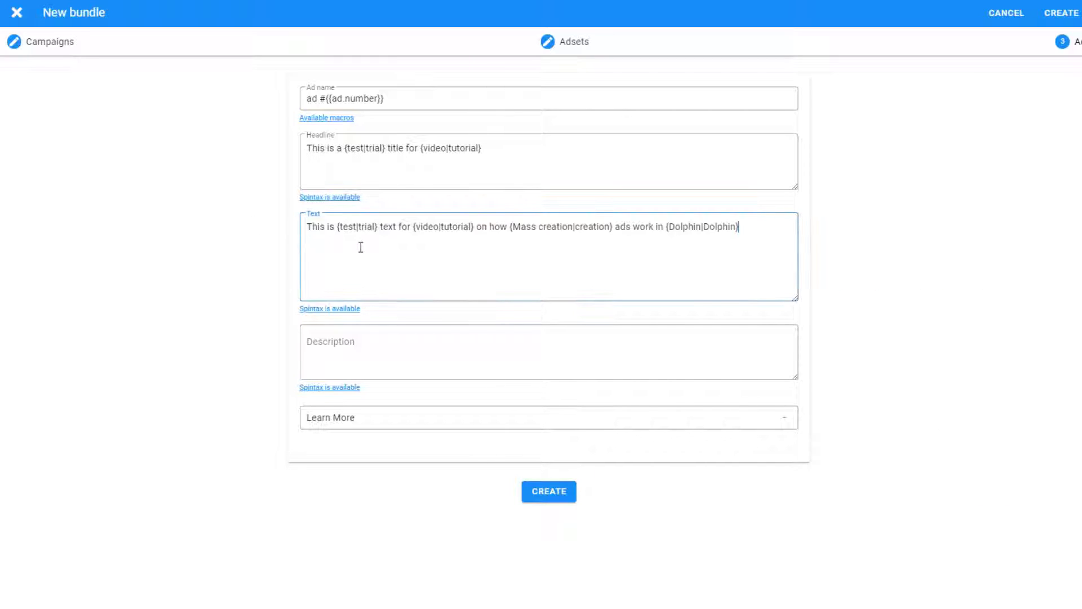
Step: Keep Learn More as the ad's call to action and create the bundle
left_click(357, 418)
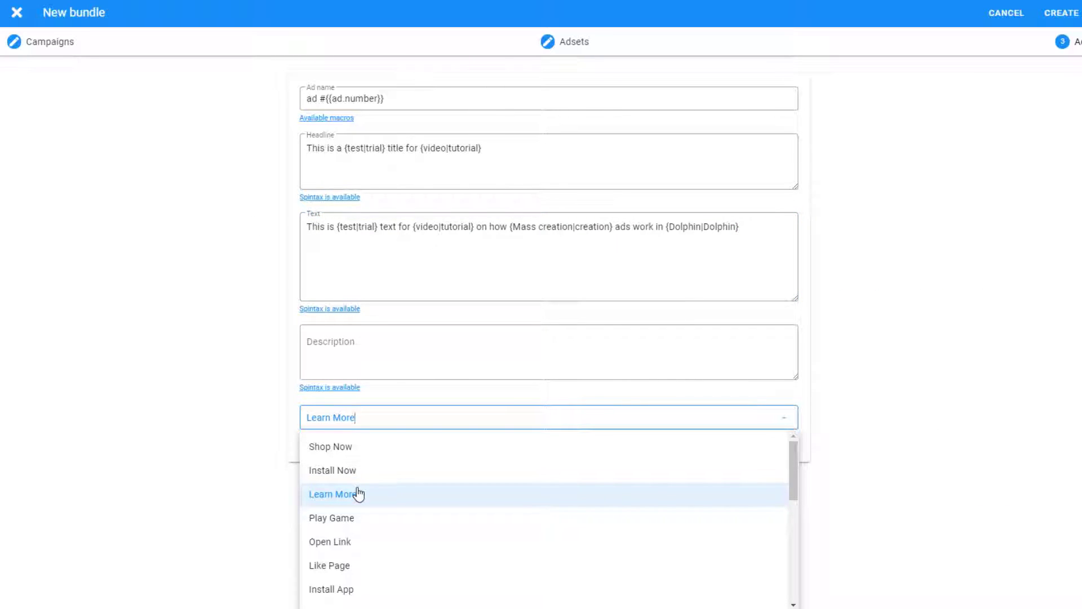
scroll(358, 494, "down", 3)
scroll(357, 494, "up", 3)
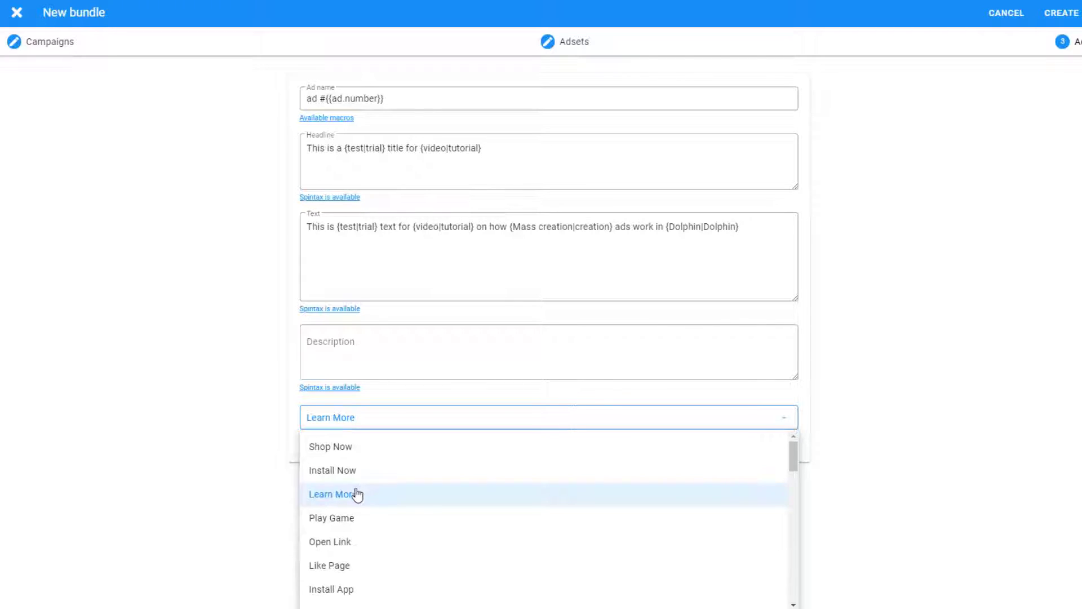
left_click(357, 494)
left_click(545, 488)
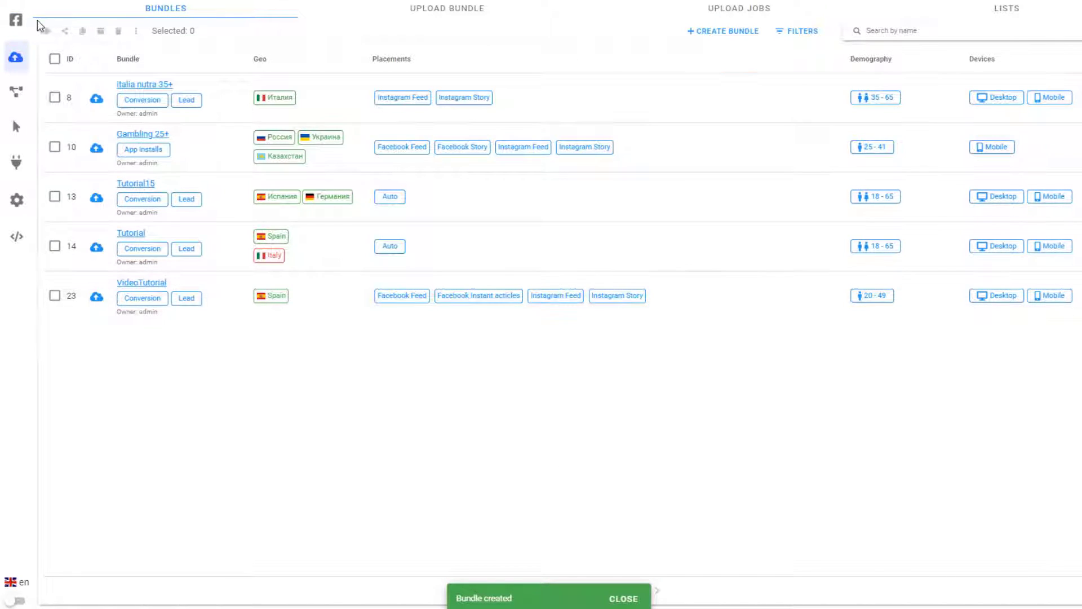
Step: Start a bundle upload for all the selected ad cabs and choose the VideoTutorial bundle
left_click(21, 19)
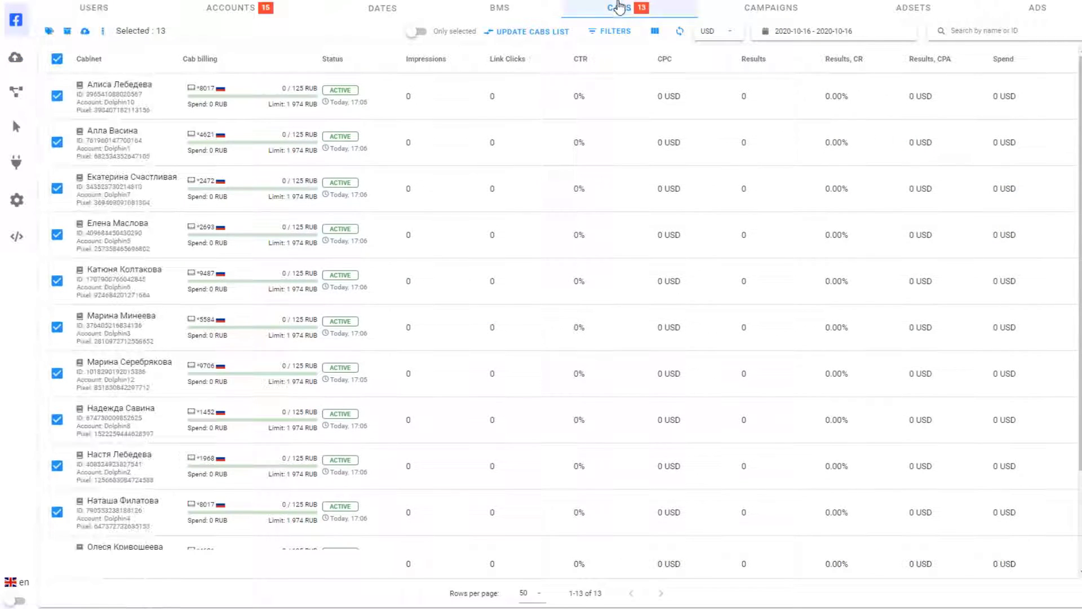
scroll(91, 197, "down", 2)
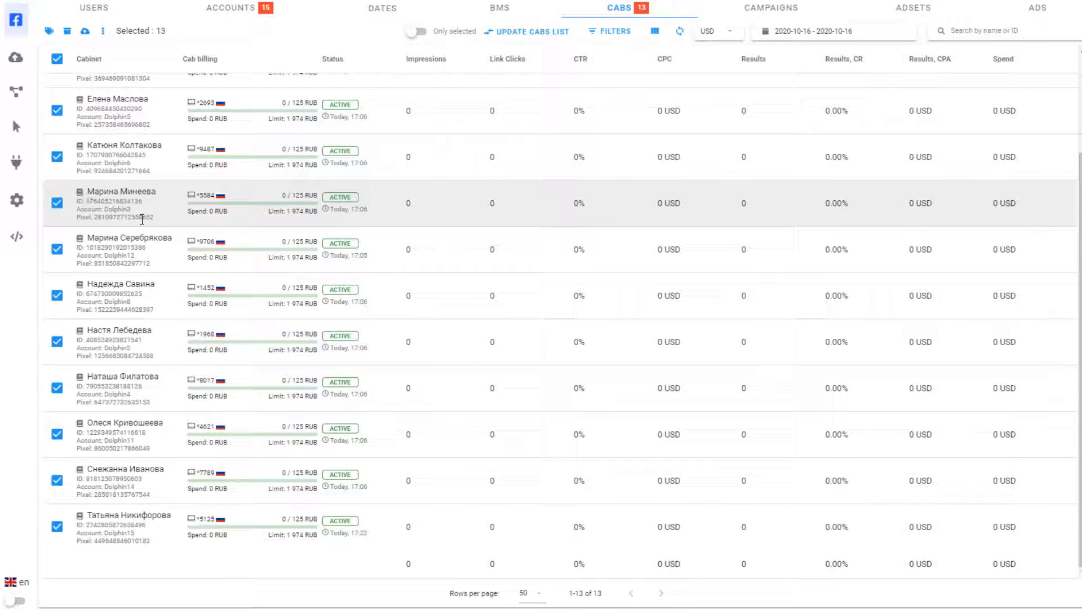
scroll(158, 225, "up", 2)
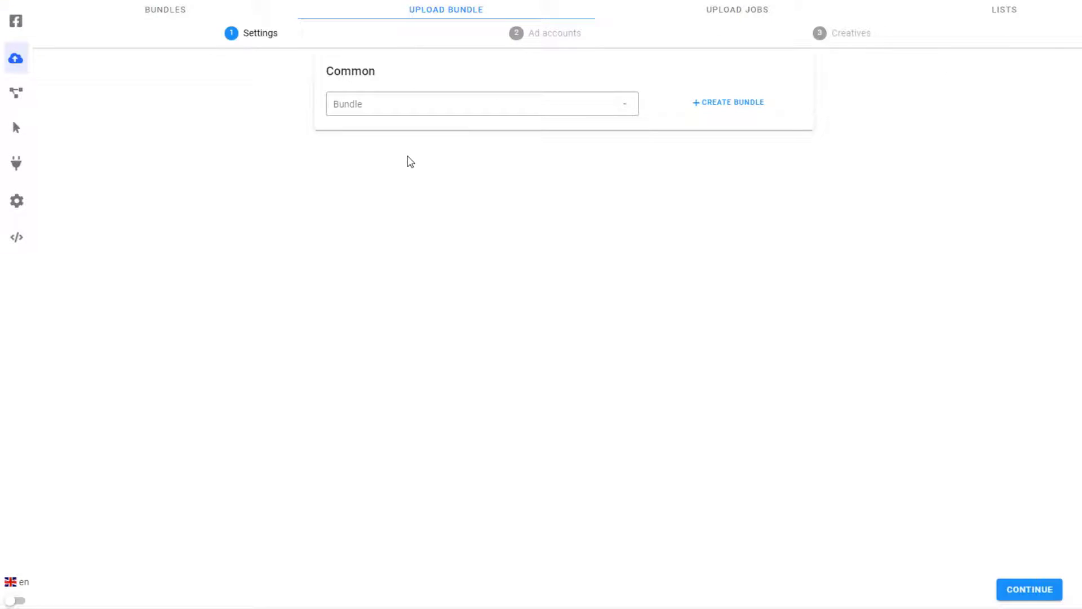
left_click(420, 110)
left_click(371, 228)
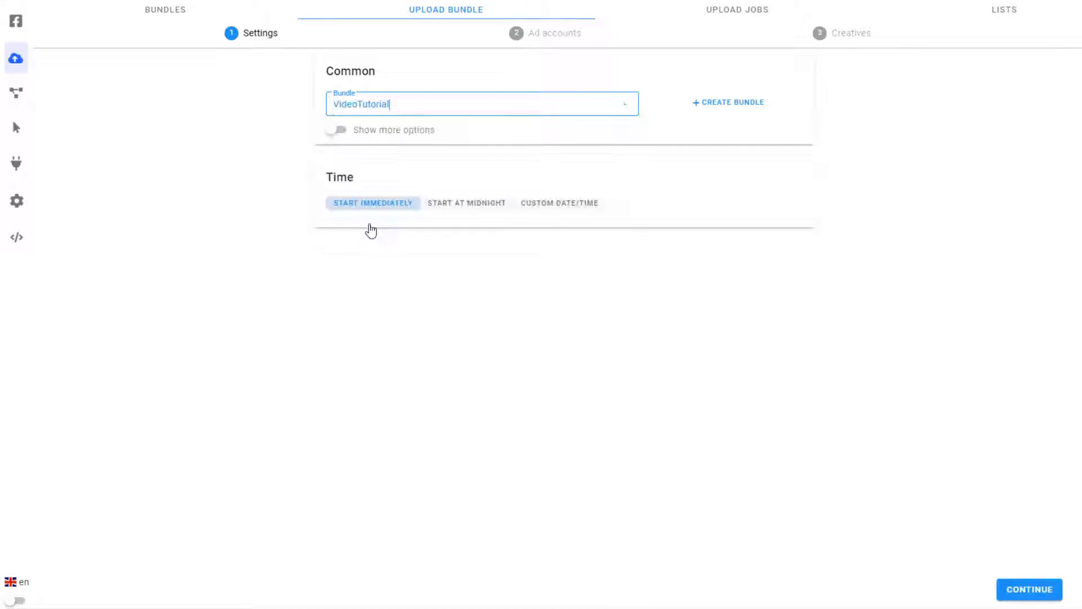
Step: Show the additional upload options and keep the campaigns and adsets quantities at 1
left_click(336, 130)
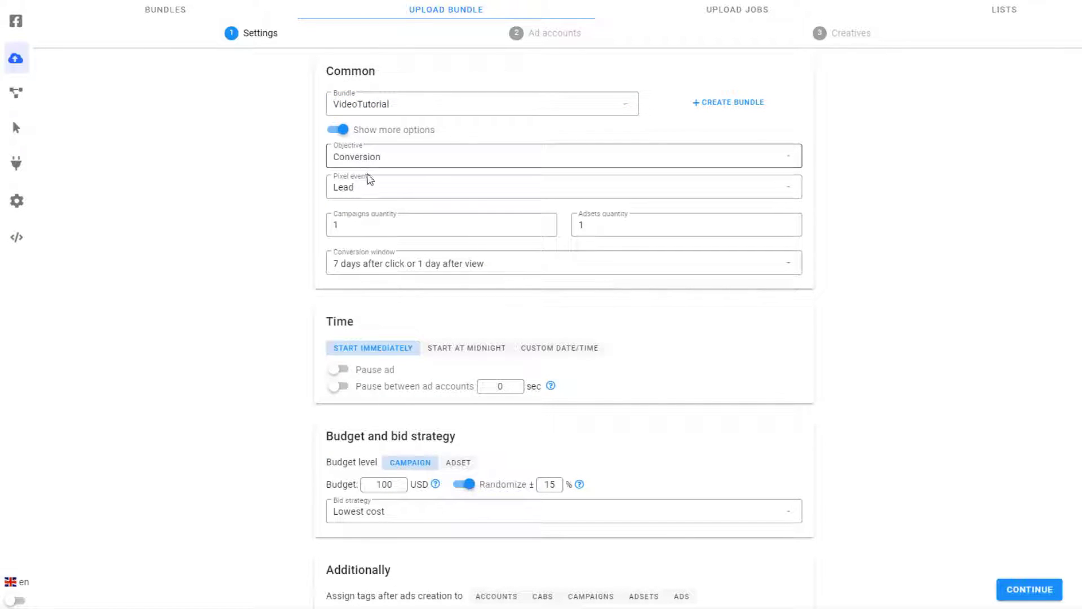
left_click(372, 226)
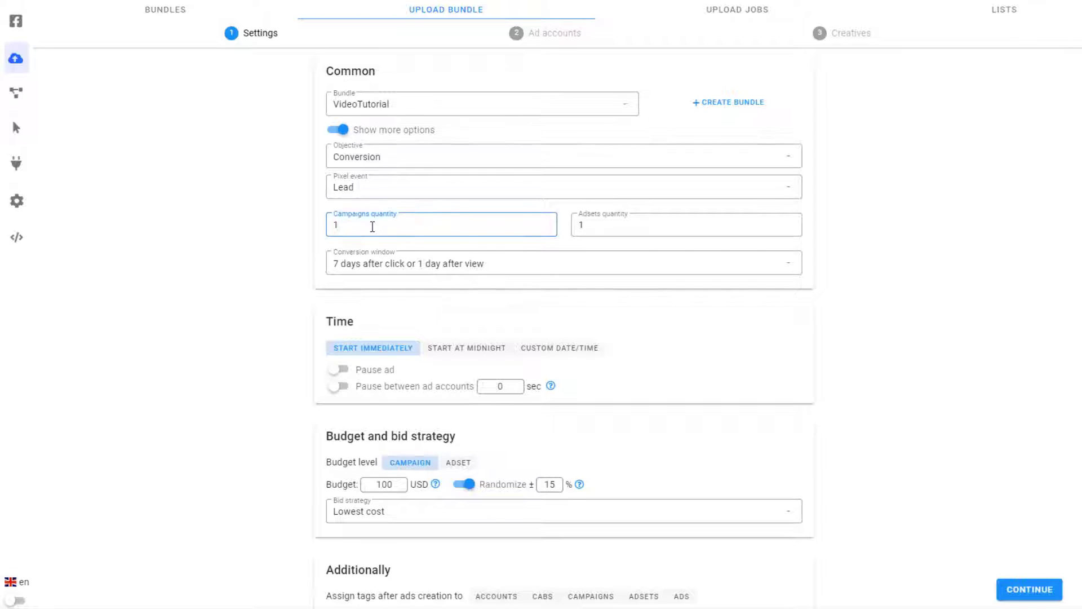
left_click(618, 222)
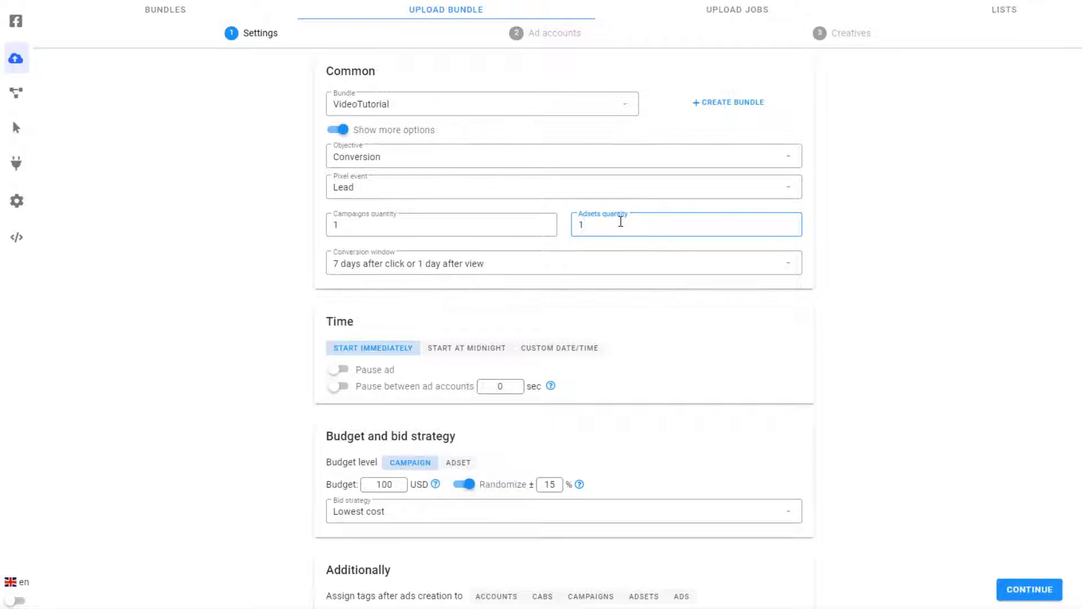
Step: Enable tag assignment after ads creation for accounts, cabs, campaigns, adsets and ads
scroll(619, 228, "down", 2)
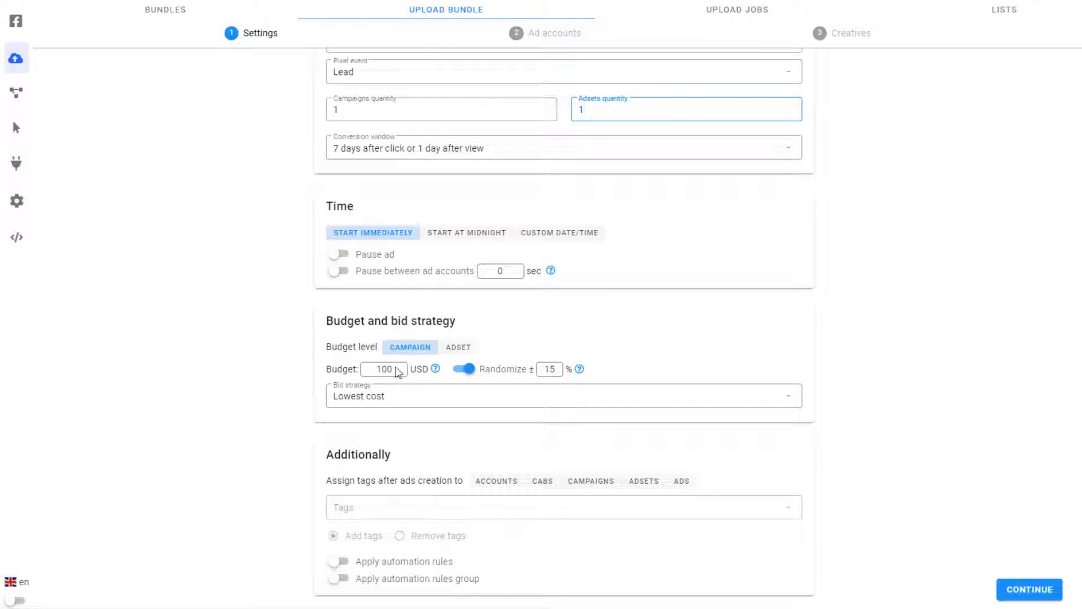
left_click(501, 483)
left_click(542, 483)
left_click(594, 482)
left_click(645, 483)
left_click(682, 483)
Step: Choose the Tutorial tag as the tag to add and continue to the ad accounts stage
left_click(670, 513)
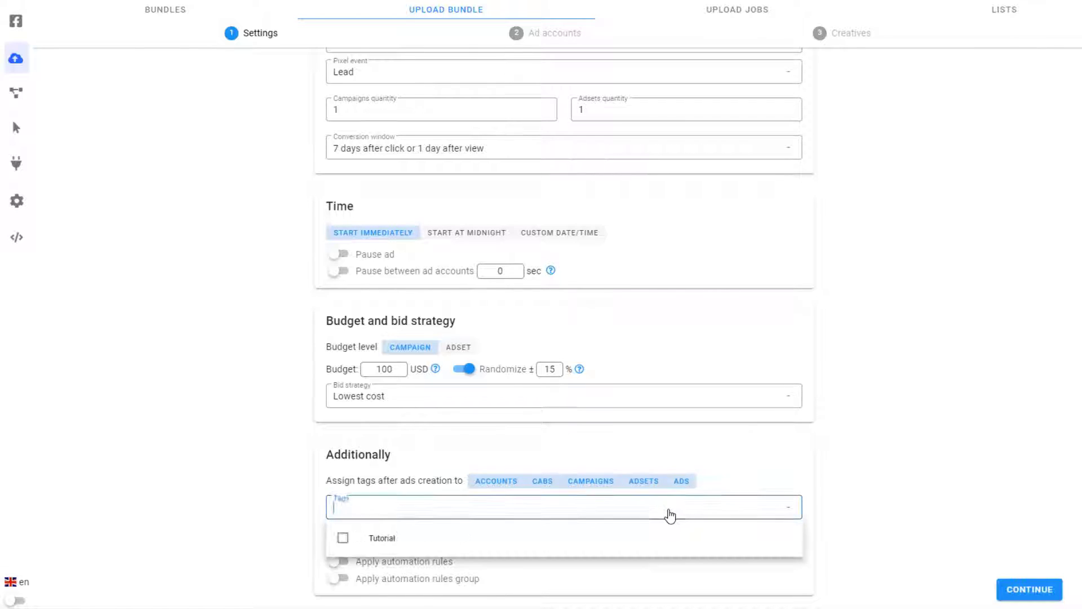
left_click(432, 547)
left_click(283, 557)
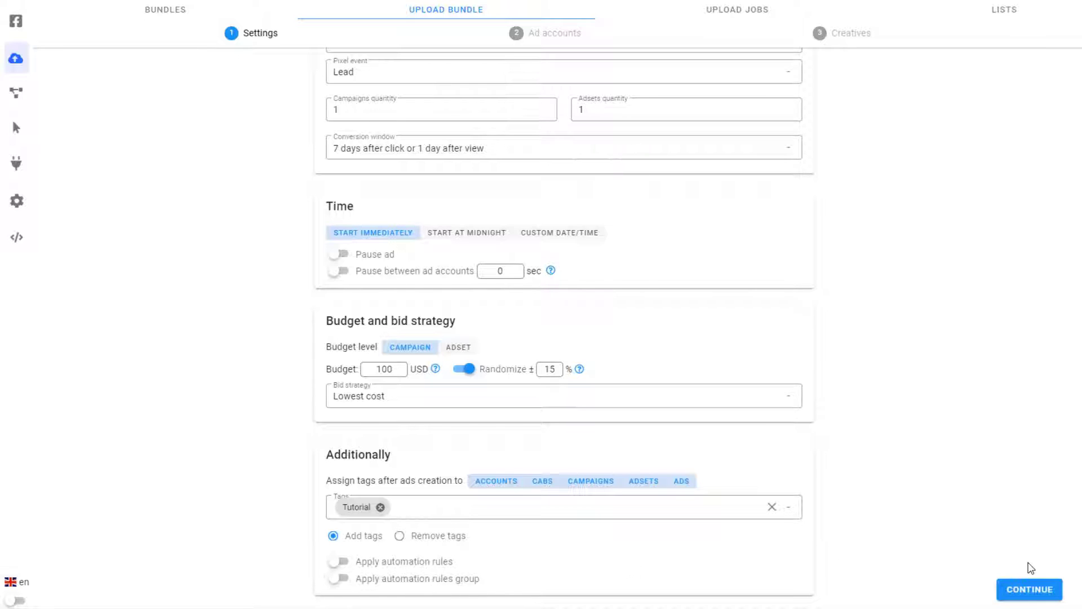
left_click(1032, 589)
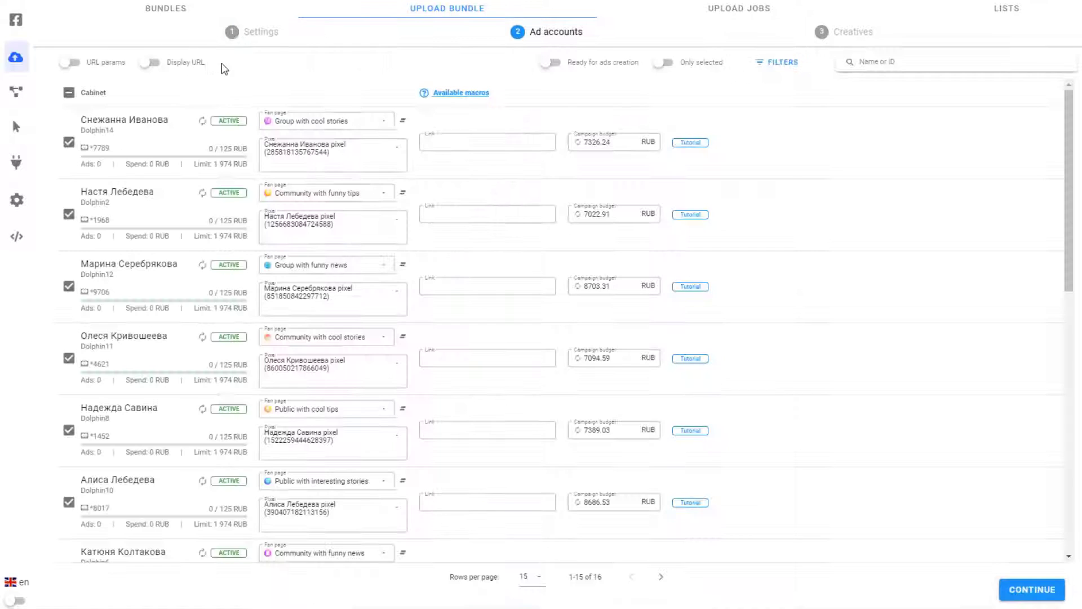
Step: Set the first cab's link to dolphin.ru.com and enable URL params for the ad accounts
left_click(477, 147)
type("dolphin.ru.com")
left_click(69, 65)
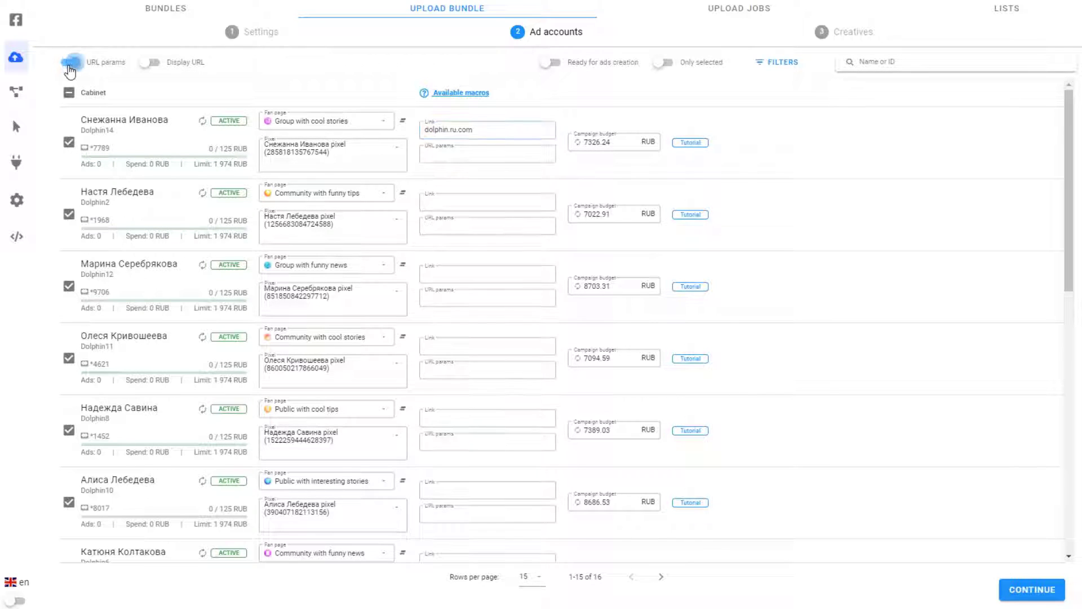
Step: Copy the macros {{ad.id}}{{pixel.id}}{{creative.name}} from the Notepad notes into the first cab's URL params
left_click(485, 154)
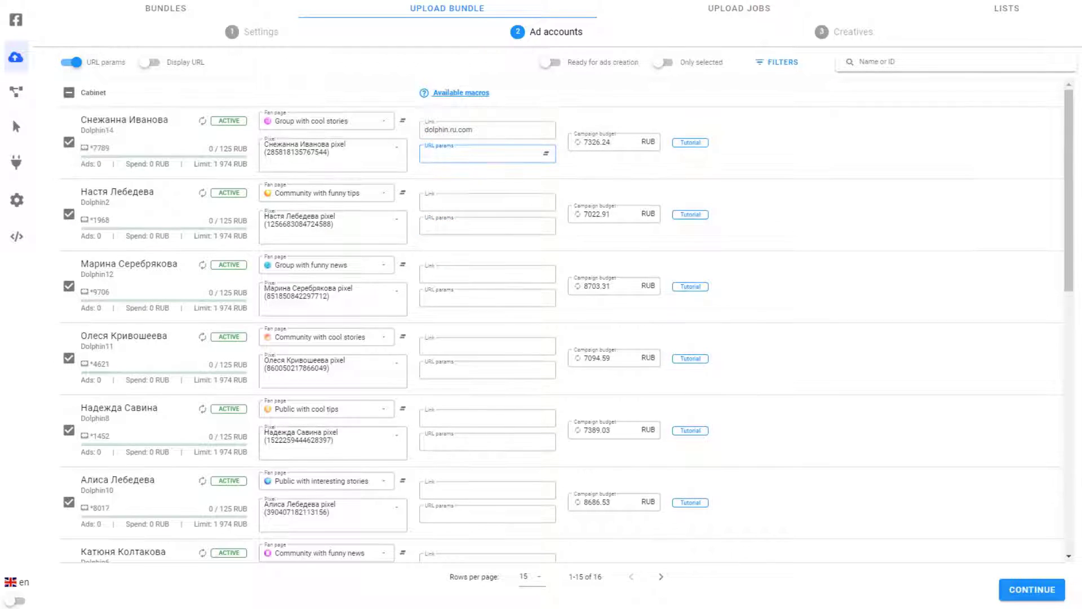
key("alt+Tab")
left_click_drag(738, 482, 532, 482)
key("ctrl+c")
left_click(466, 153)
key("ctrl+v")
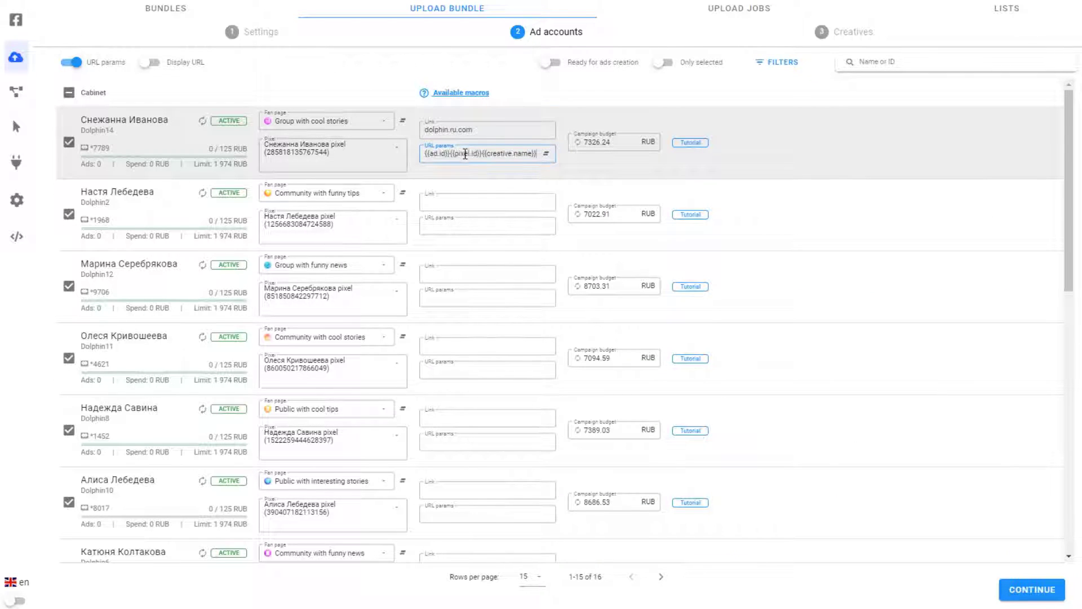
Step: Copy the first cab's link and URL params to the other ad accounts and continue to the creatives stage
left_click(547, 131)
left_click(546, 154)
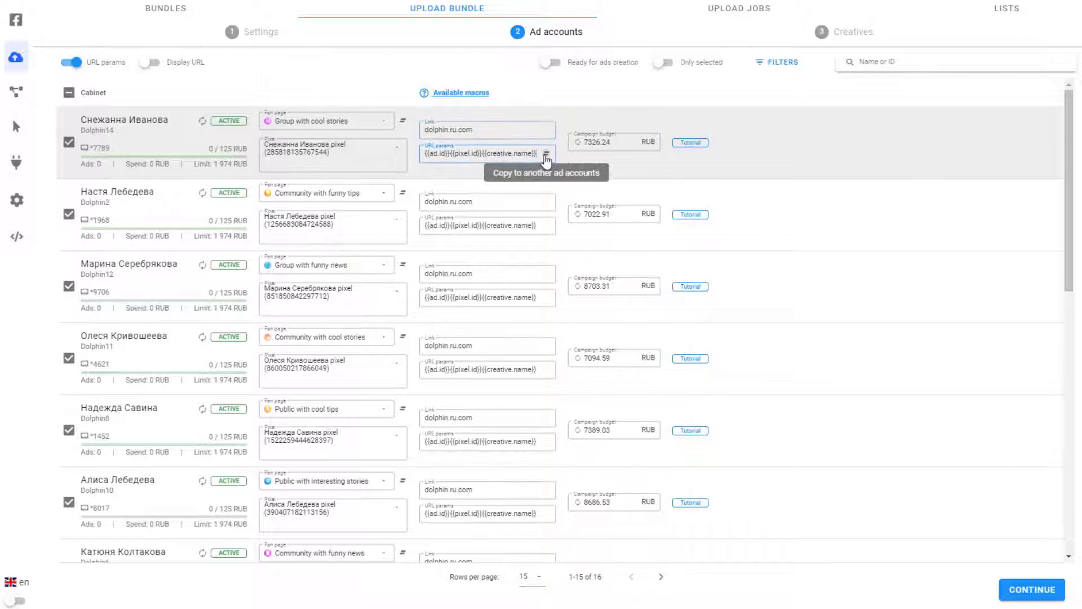
left_click(617, 141)
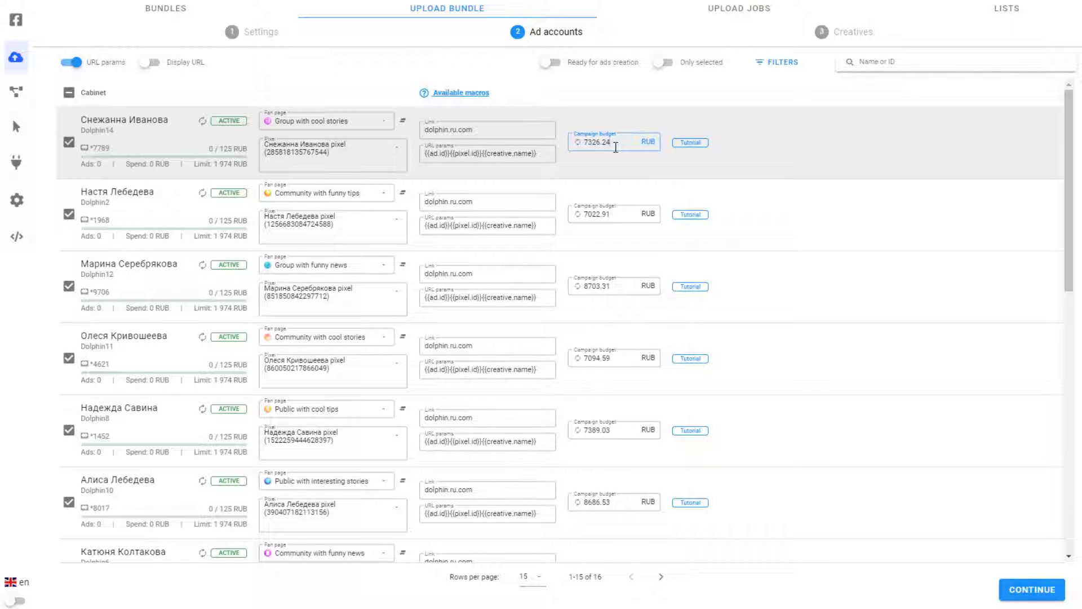
left_click(1015, 587)
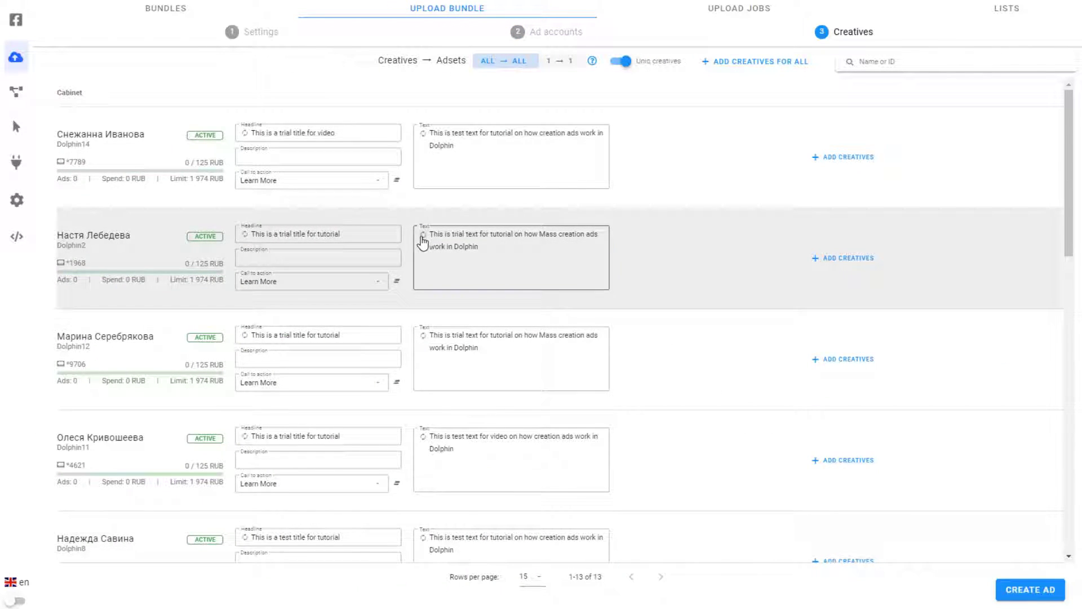
Step: Regenerate the randomized ad texts of the second to fifth cabs and the headlines of the fourth and fifth cabs
left_click(423, 234)
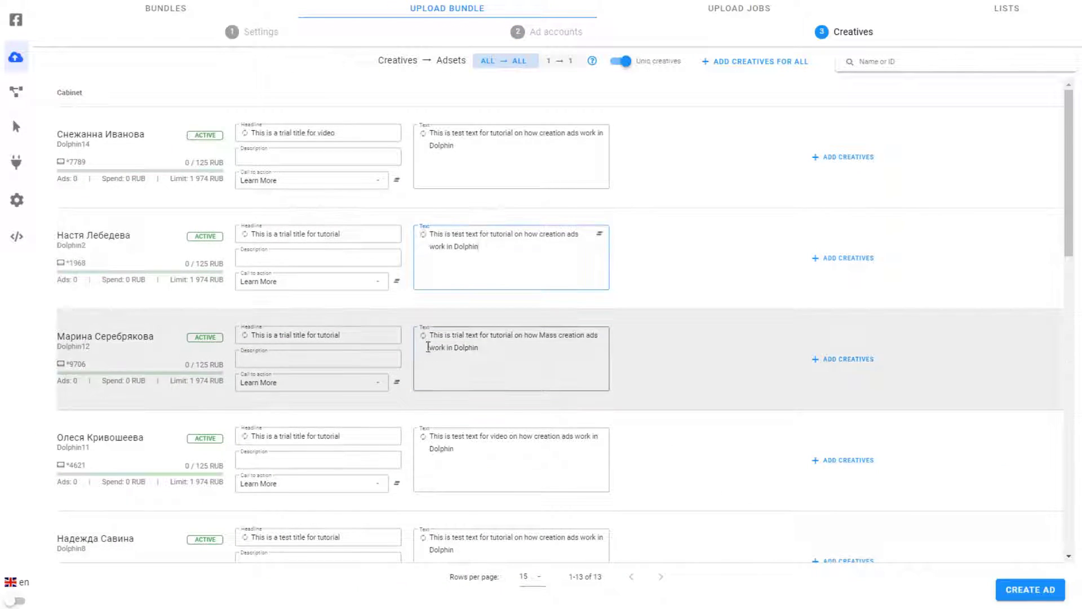
left_click(423, 337)
left_click(423, 437)
left_click(423, 538)
left_click(423, 539)
left_click(244, 537)
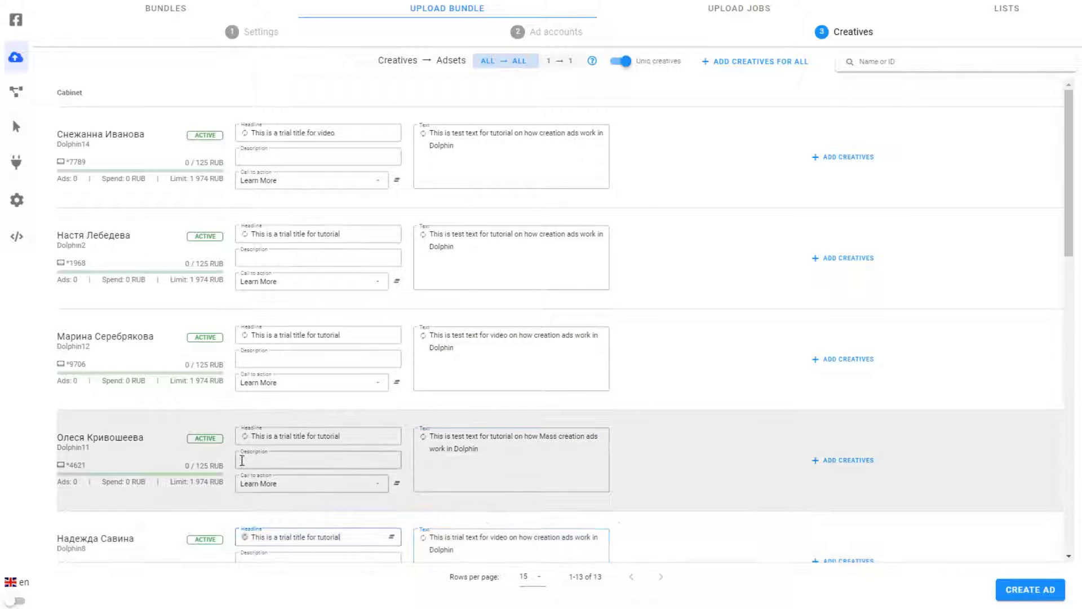
left_click(244, 437)
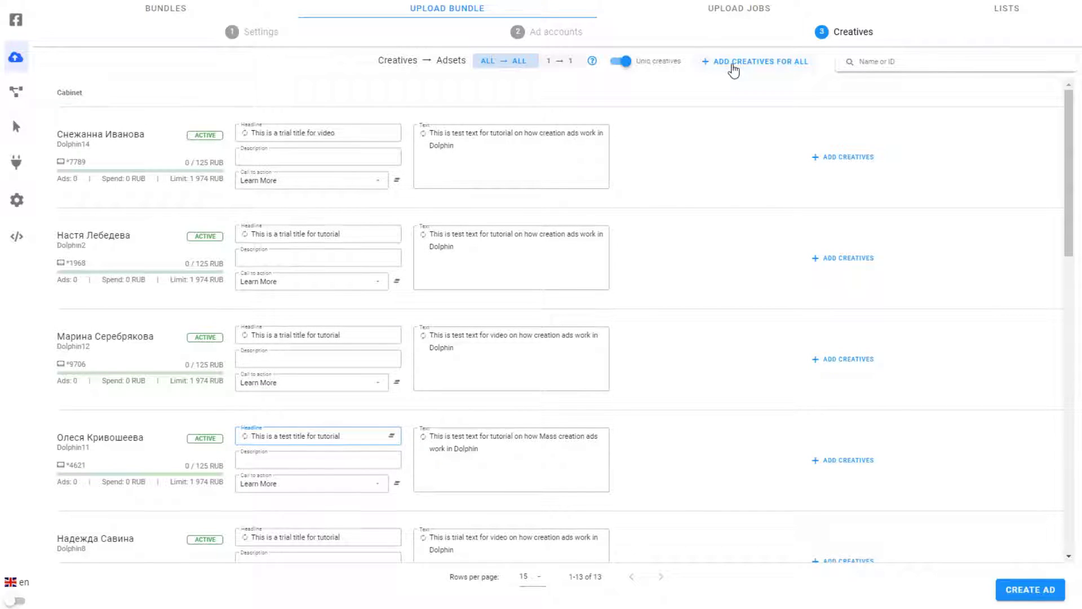
Step: Add the images DO_PHIN (1).png and DO_PHIN.png as creatives for all cabs
left_click(733, 63)
left_click(559, 305)
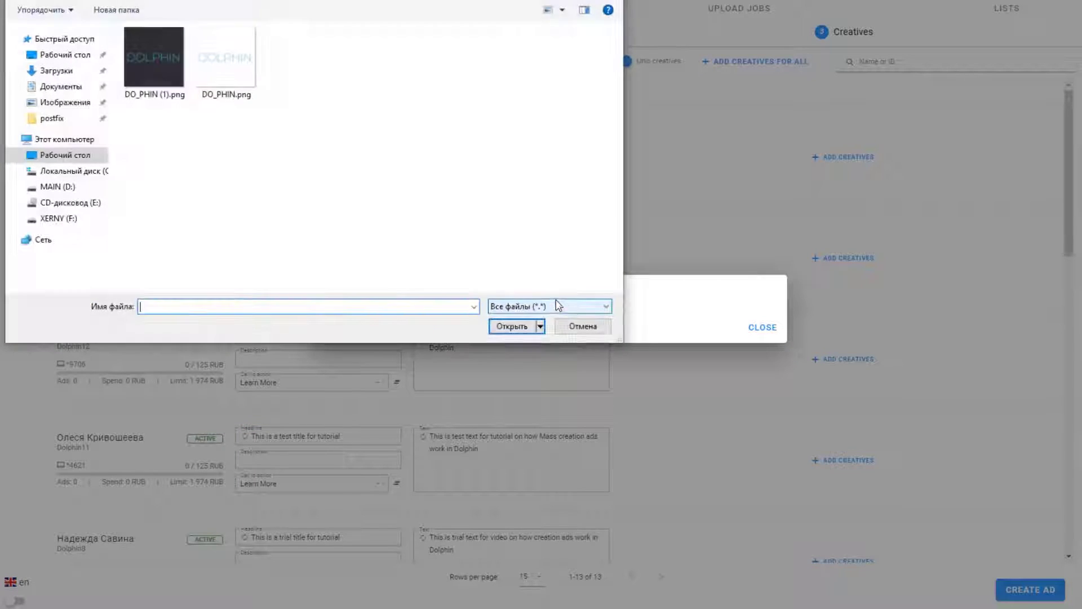
left_click_drag(363, 126, 103, 6)
left_click(502, 320)
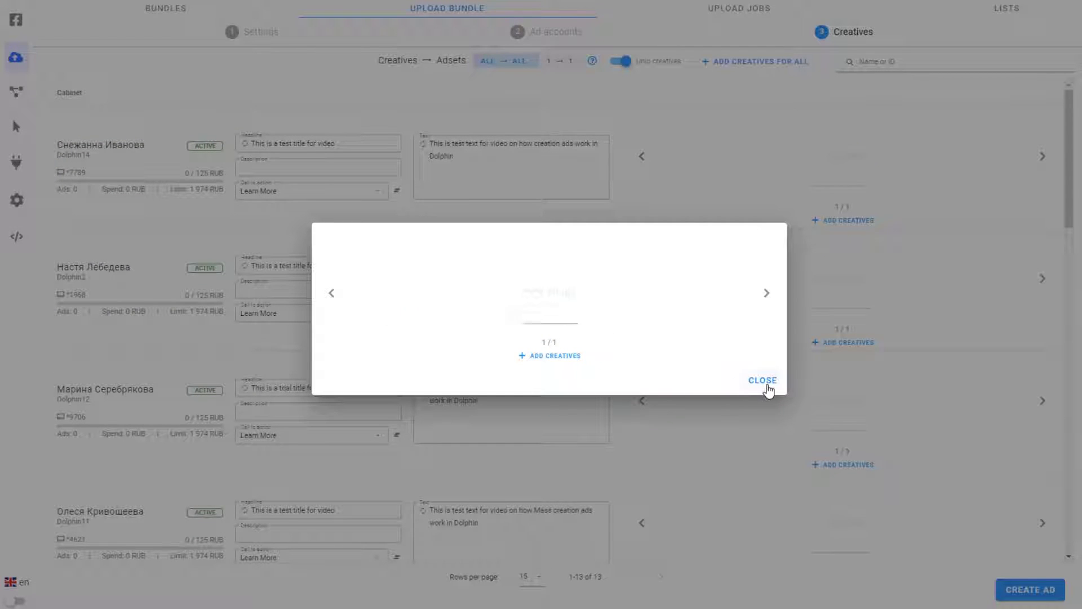
left_click(756, 381)
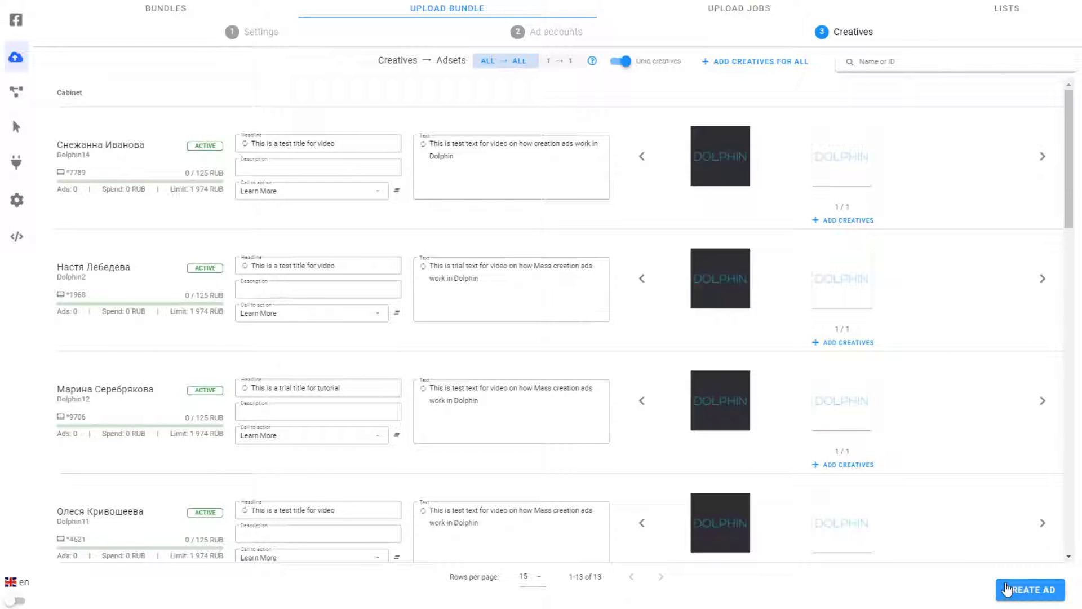
Step: Create the ads for all cabs and follow the progress of the upload jobs
left_click(1007, 591)
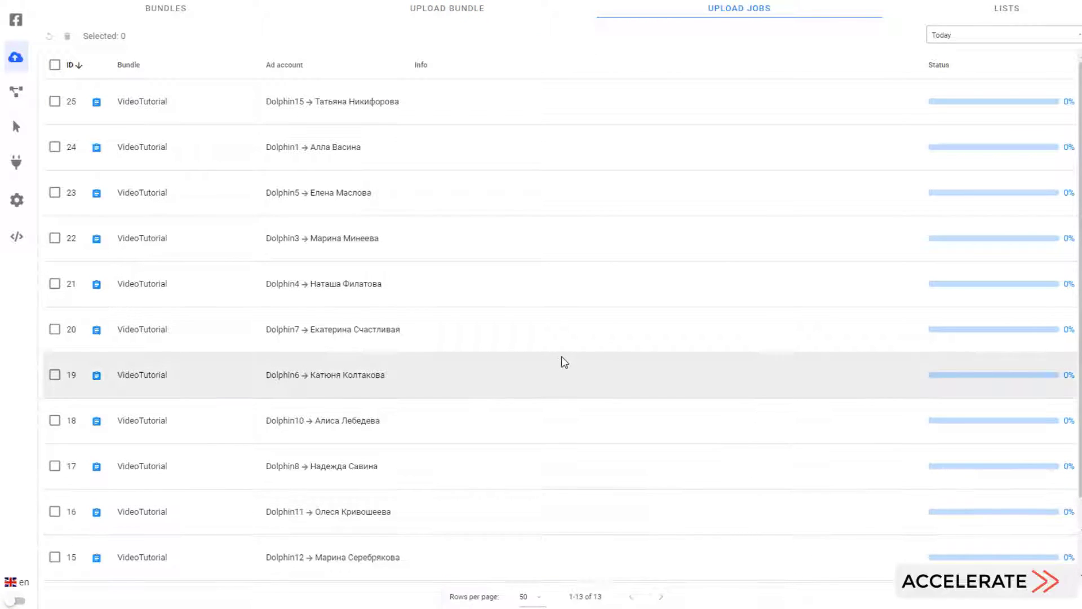
scroll(572, 498, "down", 2)
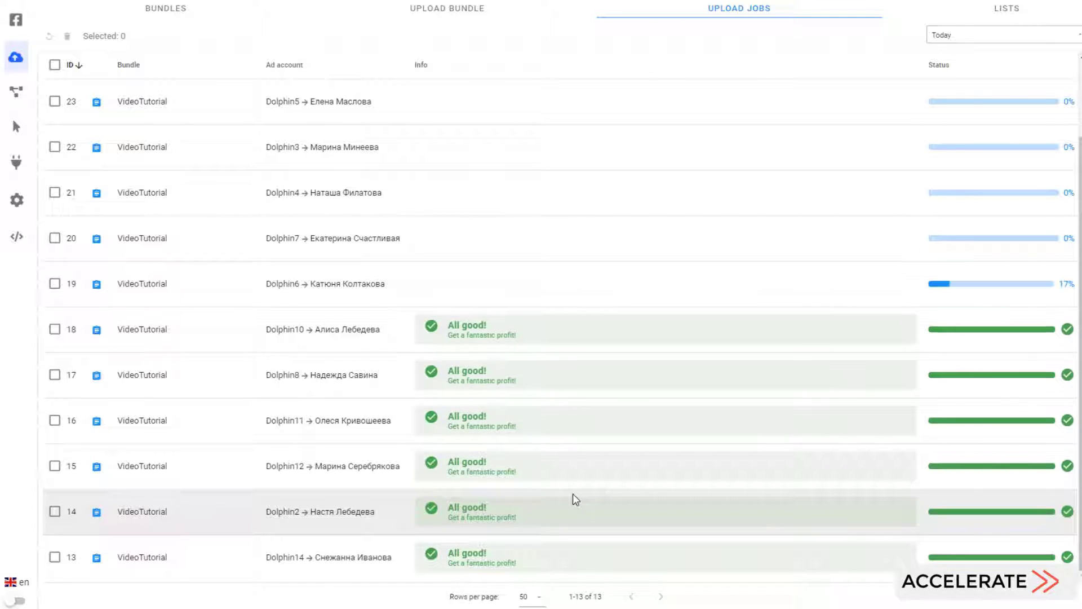
scroll(341, 227, "up", 2)
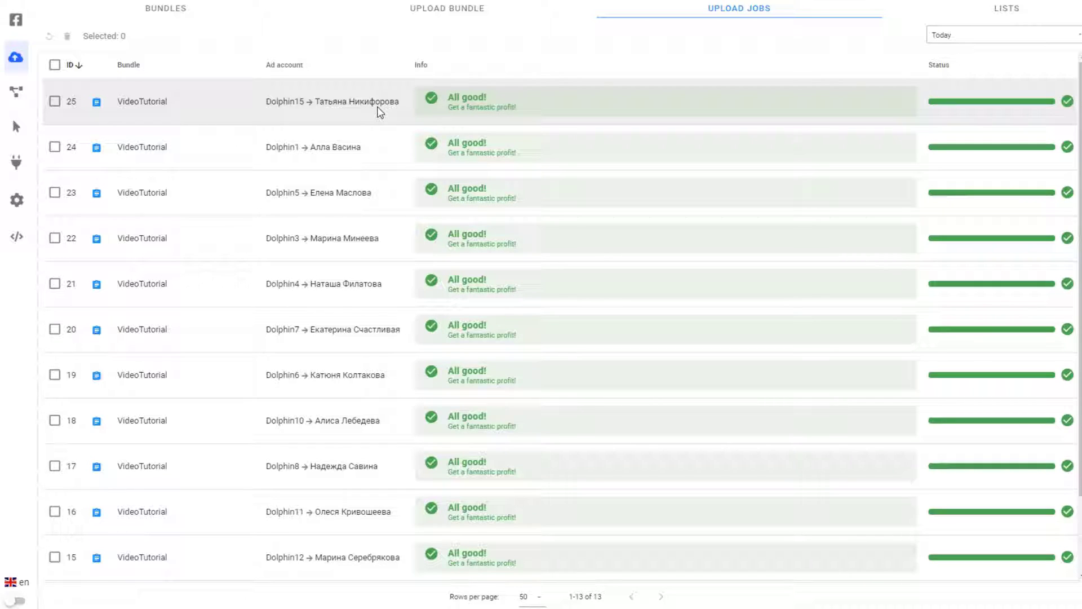
Step: Look over the uploaded campaigns, and in Facebook Ads Manager open the VideoTutorial20-49male+female campaign down to the ads of adset #1
left_click(16, 20)
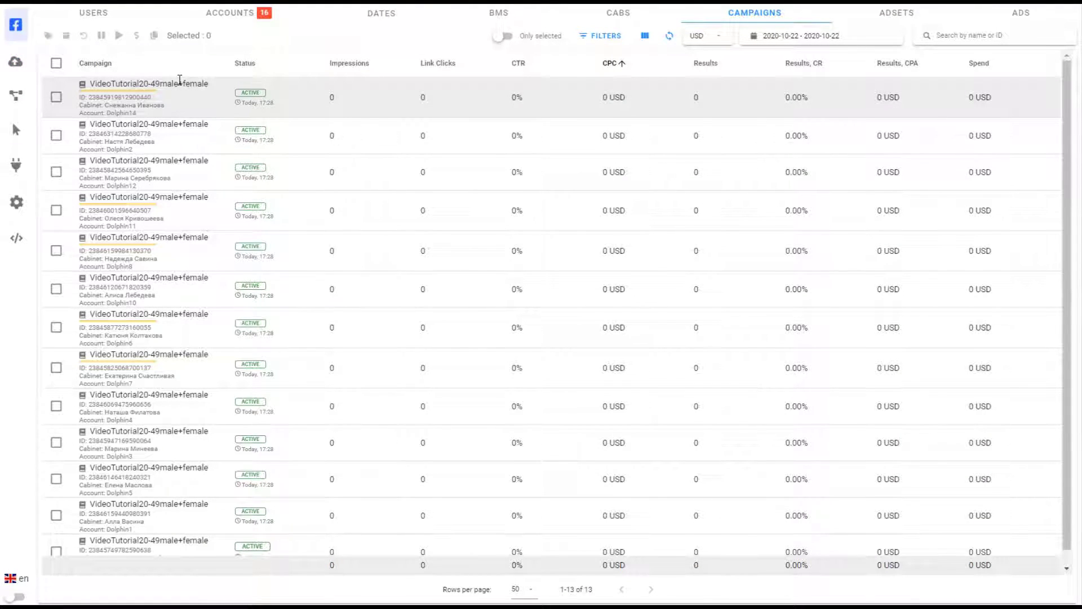
left_click(1026, 17)
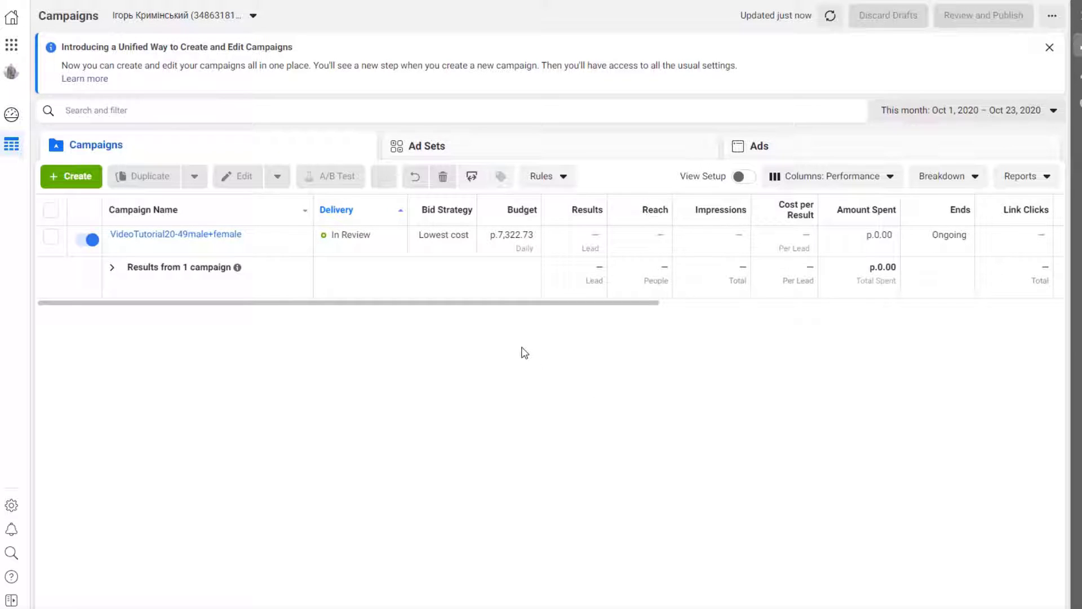
left_click(203, 236)
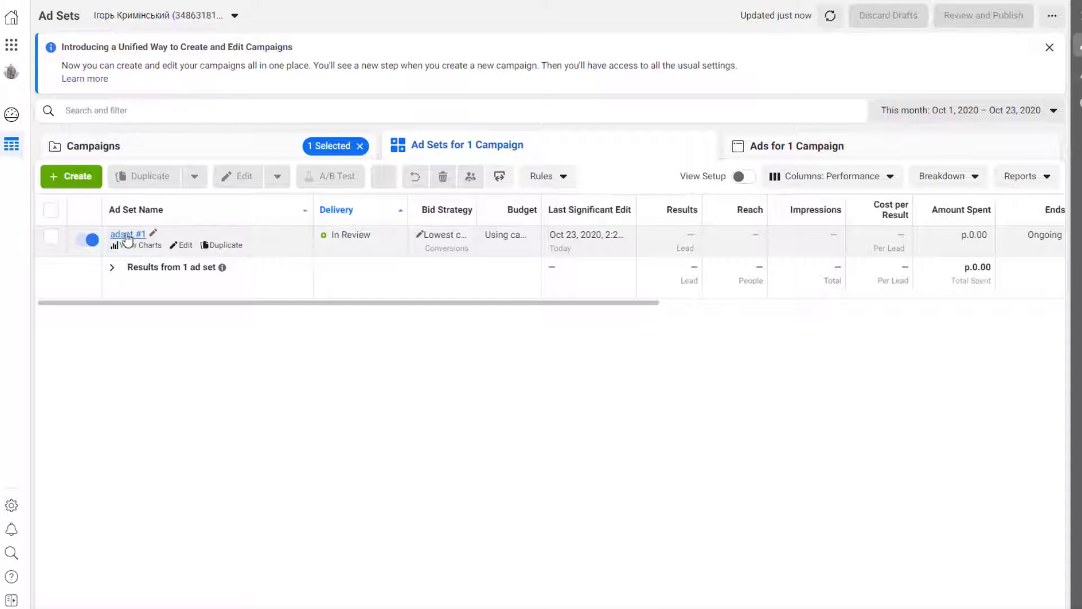
left_click(122, 235)
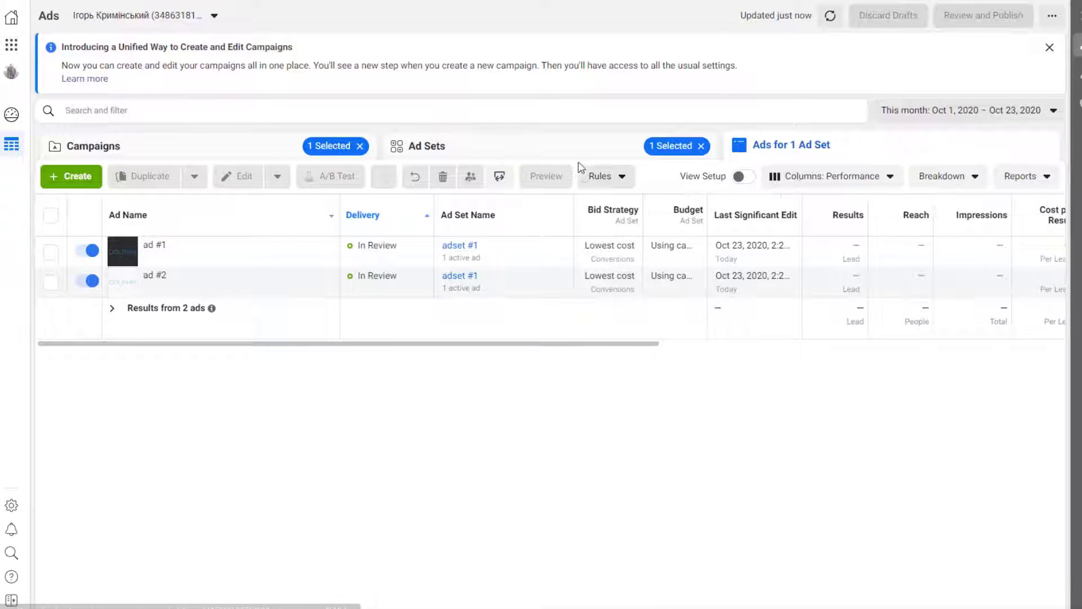
Step: Open adset #1 for editing, examine its conversion, placement and optimization settings, and close the editor
left_click(426, 157)
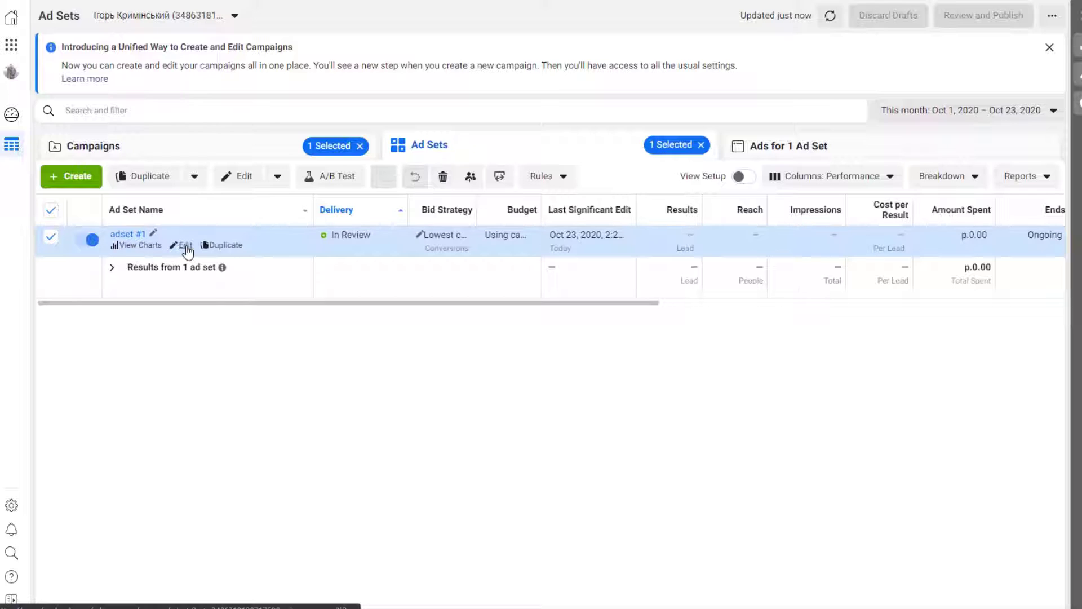
left_click(185, 246)
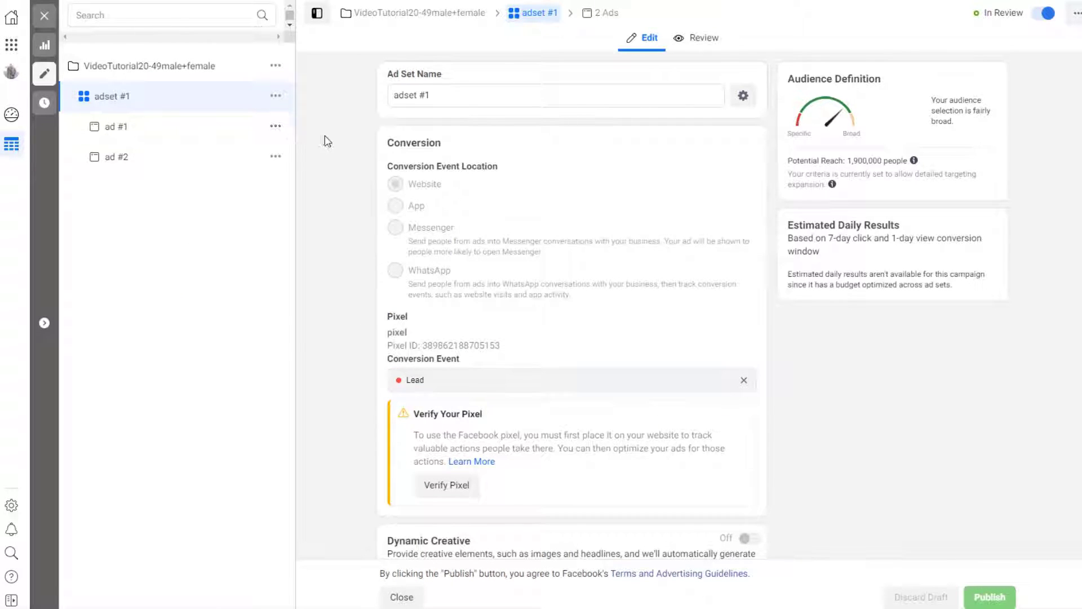
scroll(322, 140, "down", 10)
scroll(326, 141, "down", 10)
scroll(330, 144, "down", 9)
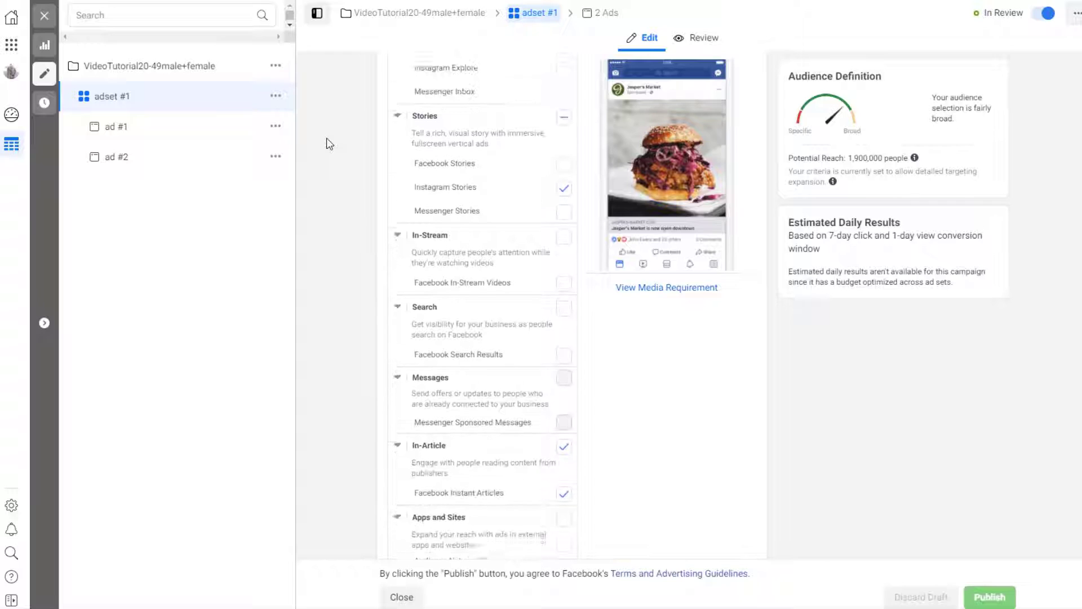
scroll(330, 145, "down", 6)
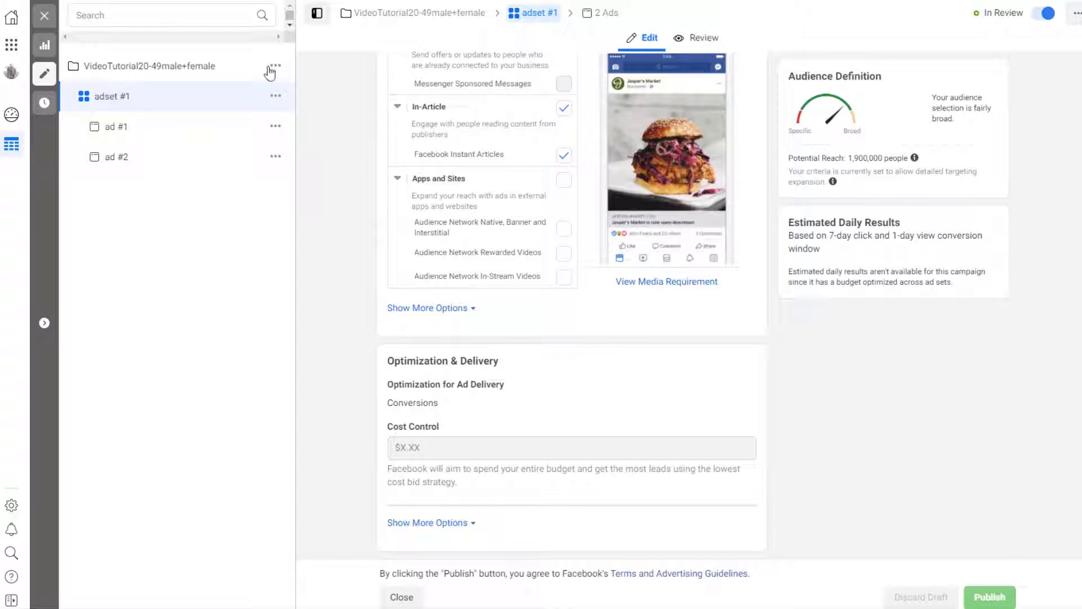
left_click(44, 16)
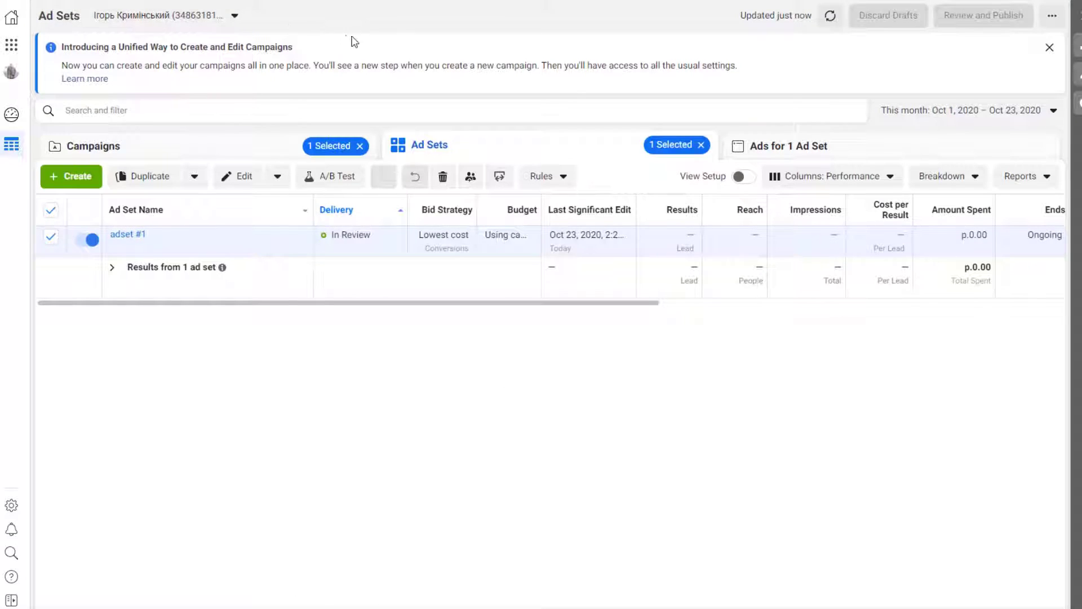